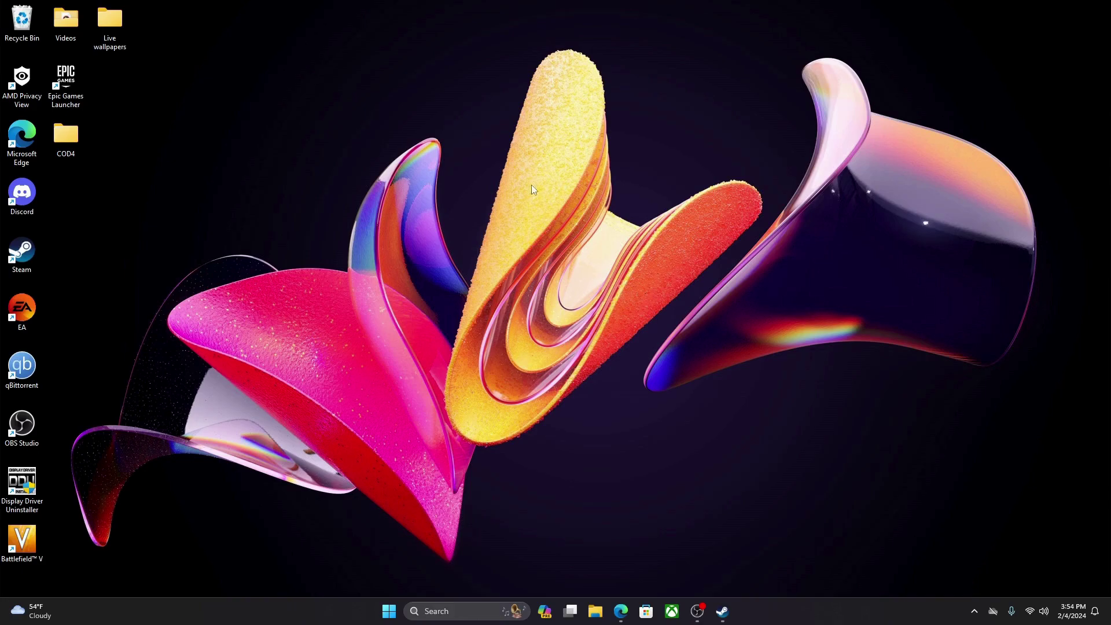
# Step: Open Steam and go to the library home page
pyautogui.doubleClick(22, 252)
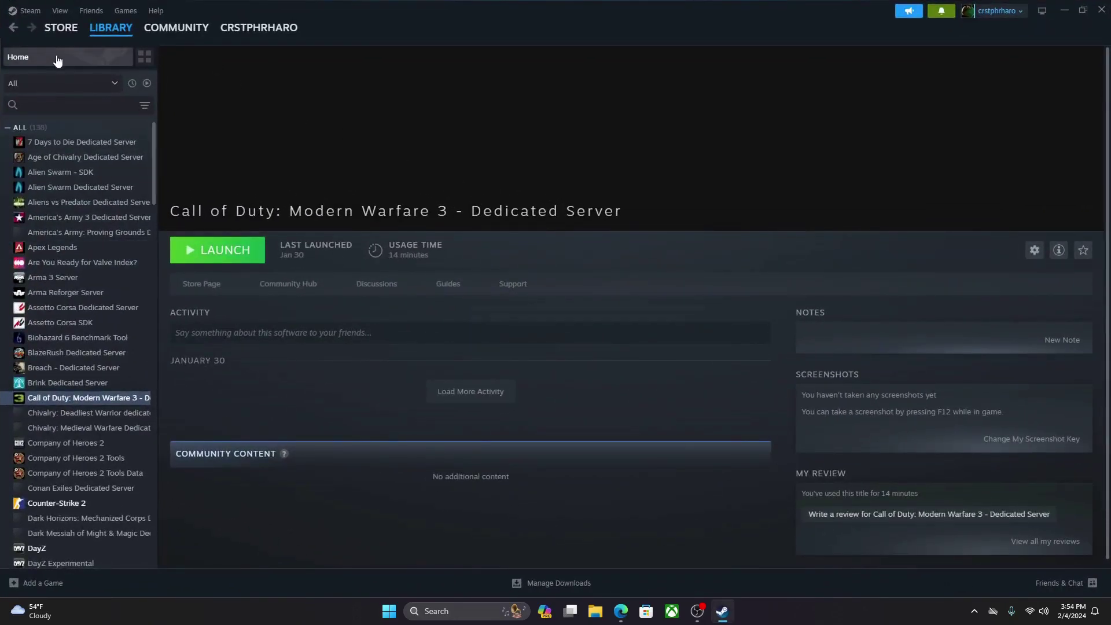
pyautogui.click(60, 27)
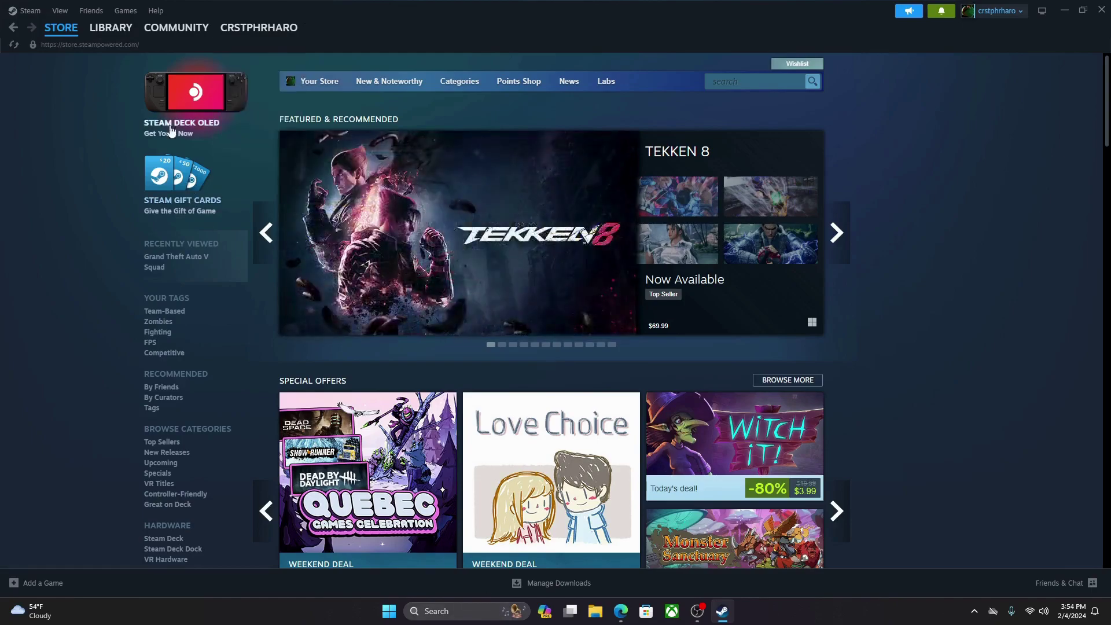
pyautogui.click(114, 50)
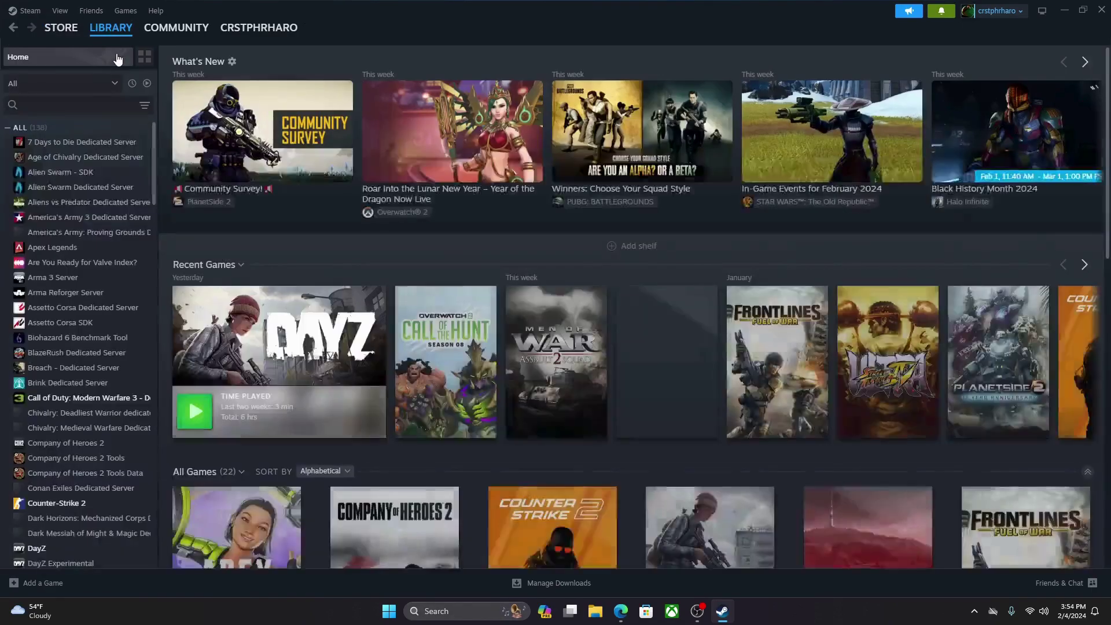
# Step: Exclude Tools from the library list's content filter and include them again
pyautogui.click(108, 83)
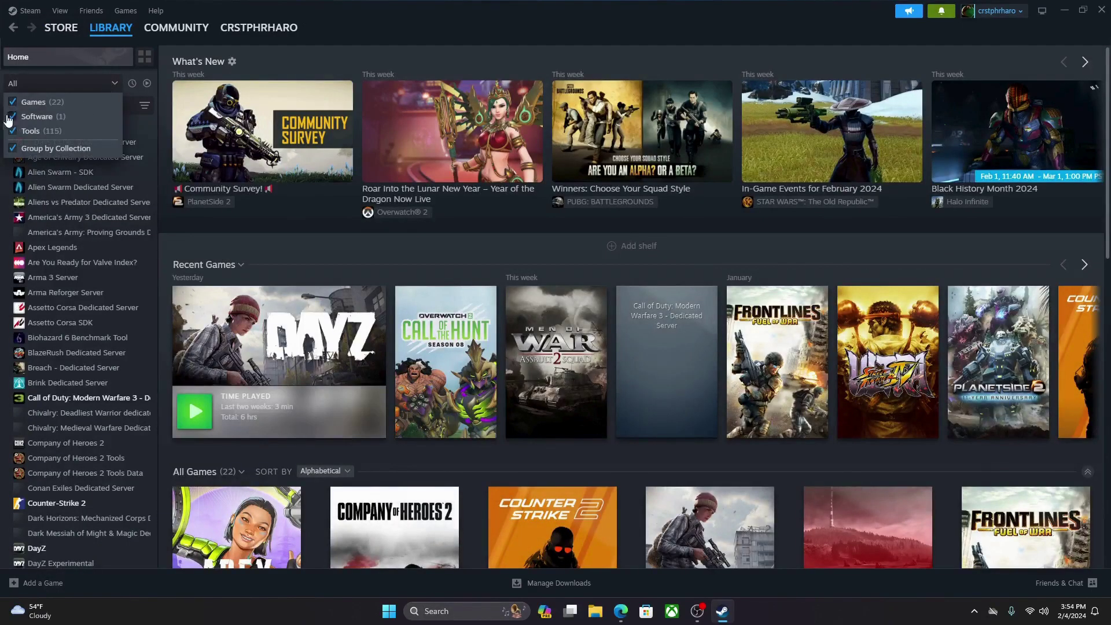
pyautogui.click(11, 132)
pyautogui.click(113, 83)
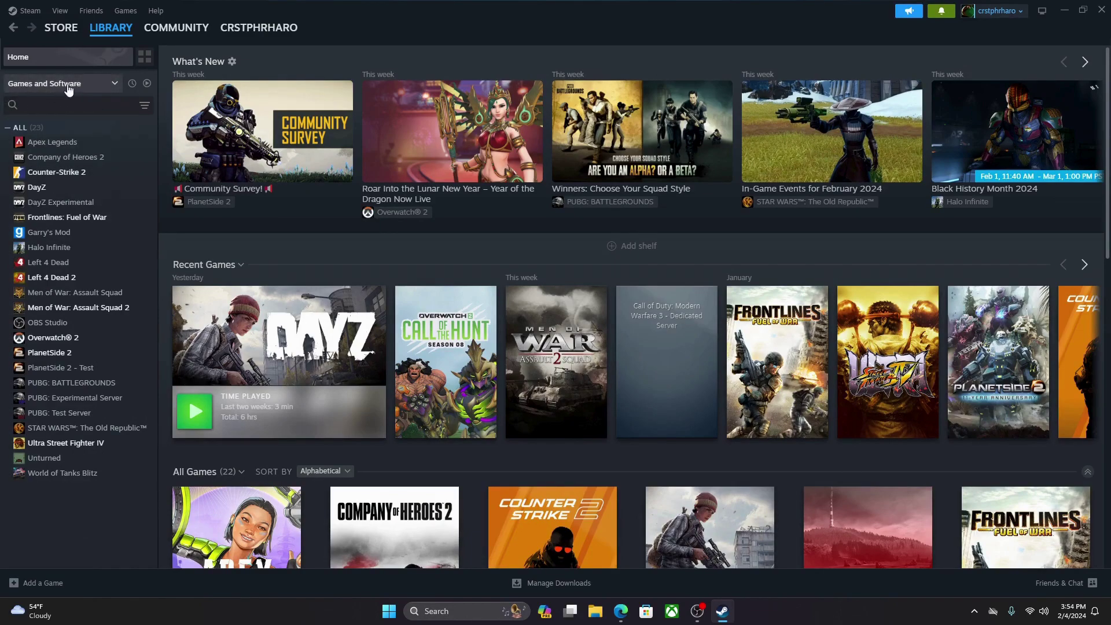
pyautogui.click(100, 87)
pyautogui.click(12, 131)
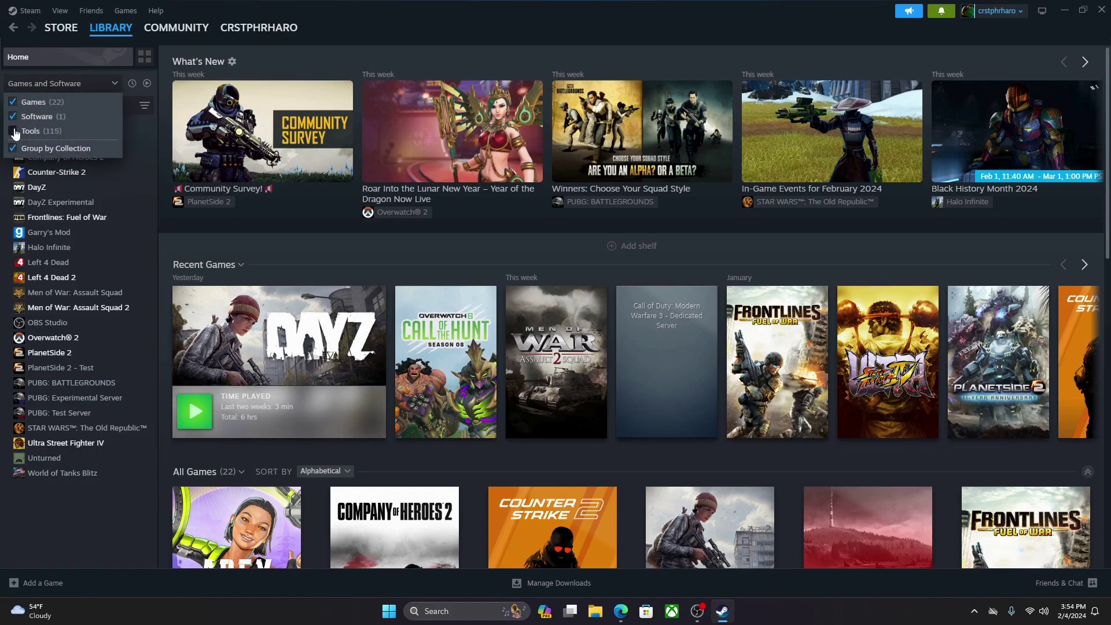
pyautogui.click(119, 81)
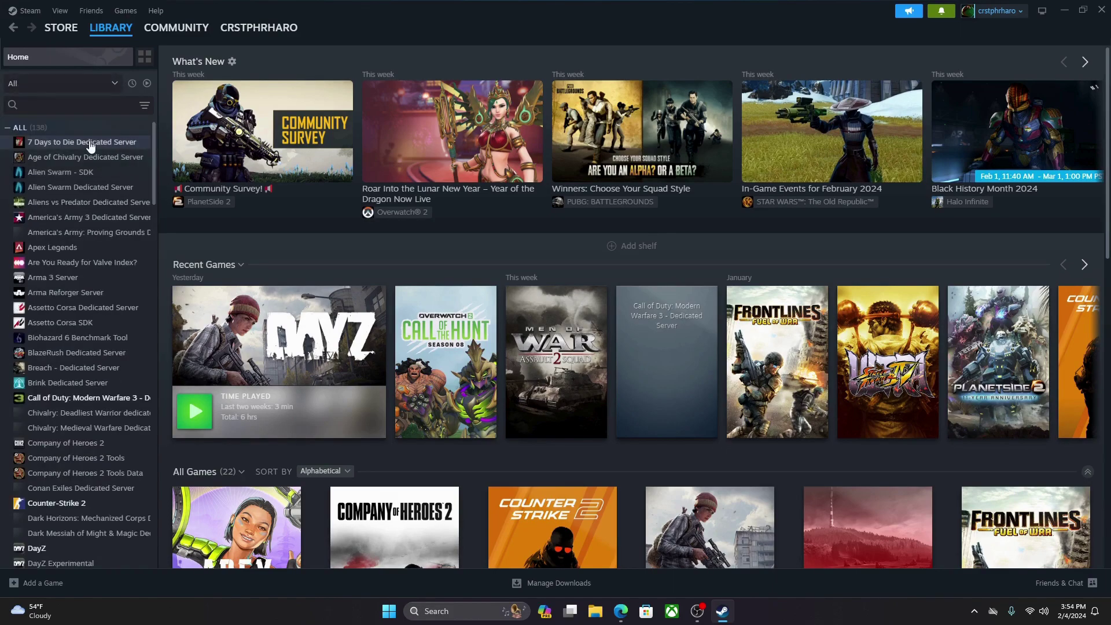
# Step: Open the properties of Call of Duty: Modern Warfare 3 - Dedicated Server from the library
pyautogui.click(103, 402)
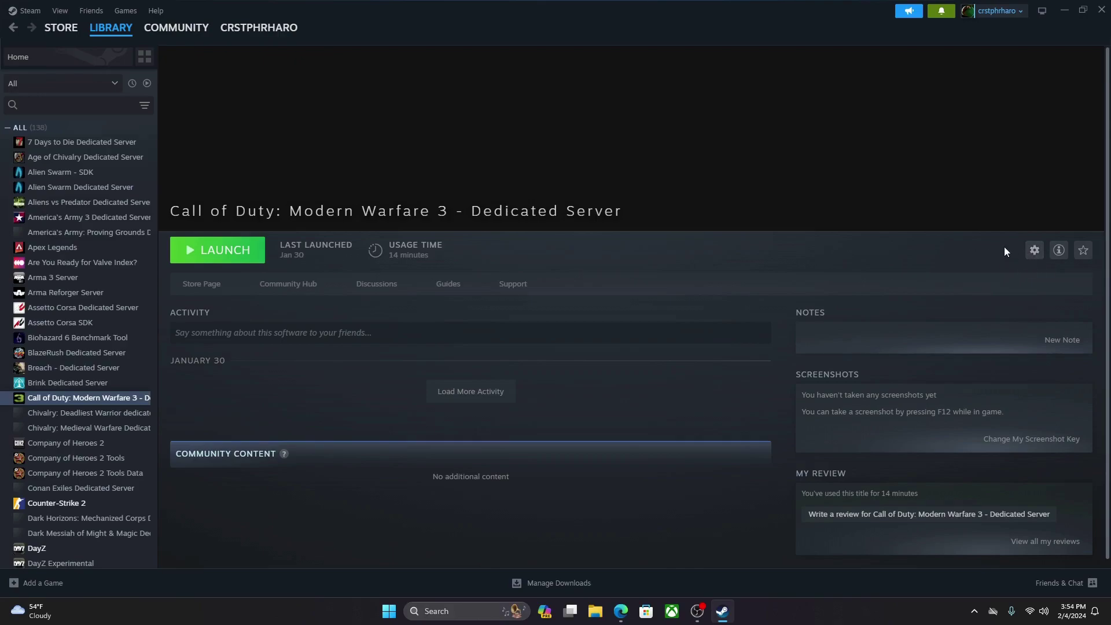
pyautogui.click(1035, 250)
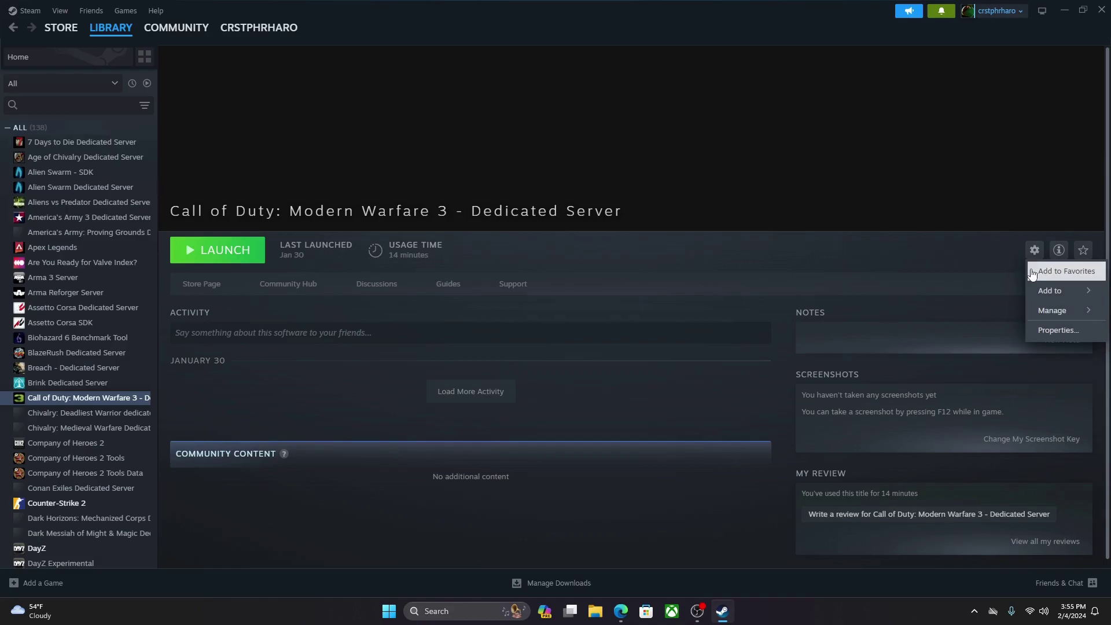
pyautogui.click(1023, 246)
pyautogui.click(1032, 252)
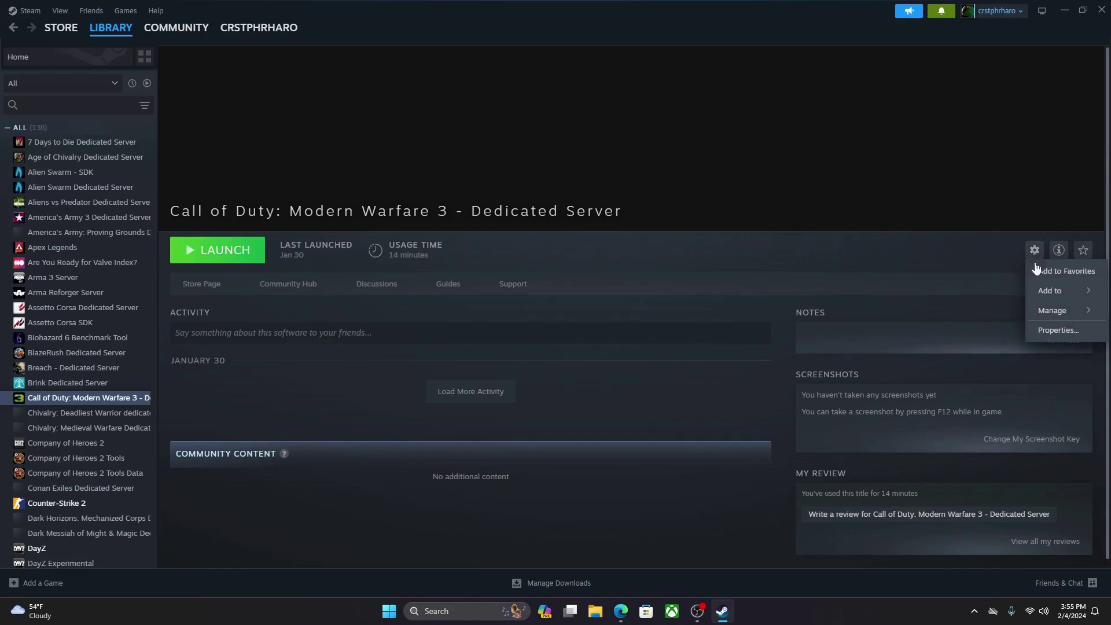
pyautogui.moveTo(1052, 310)
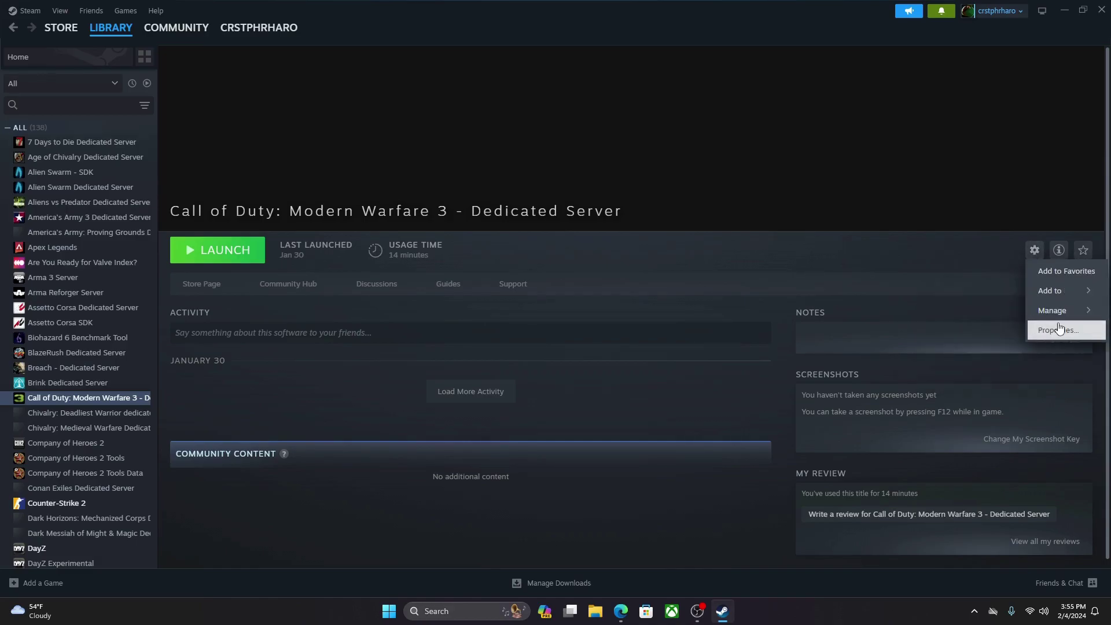
pyautogui.click(1059, 330)
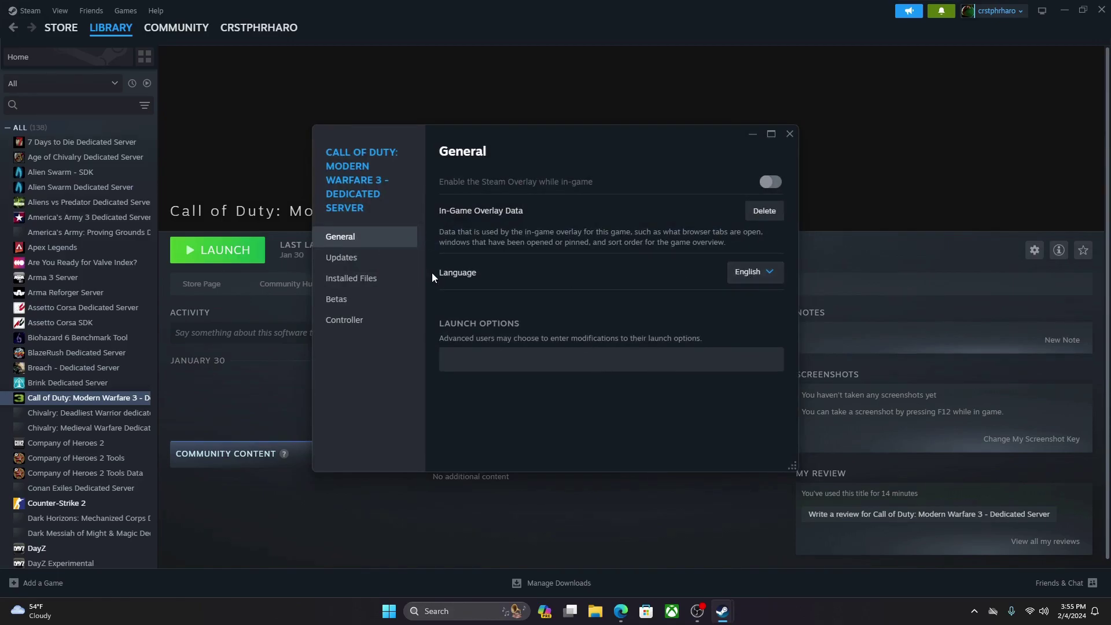
# Step: Examine the dedicated server's available languages, close its properties and minimize Steam
pyautogui.click(744, 273)
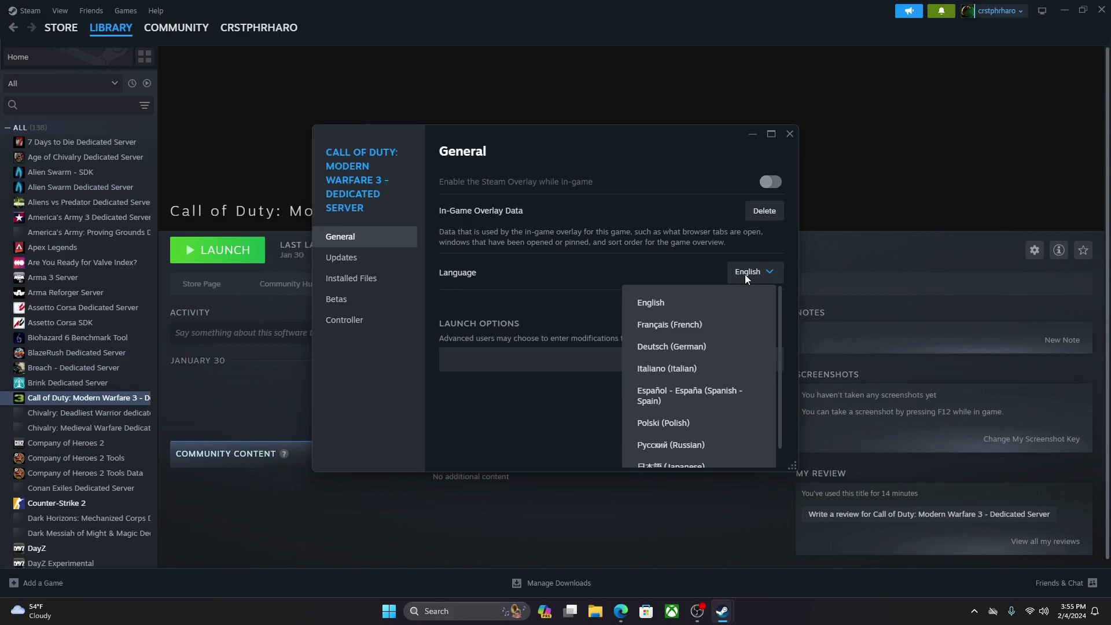
pyautogui.click(746, 270)
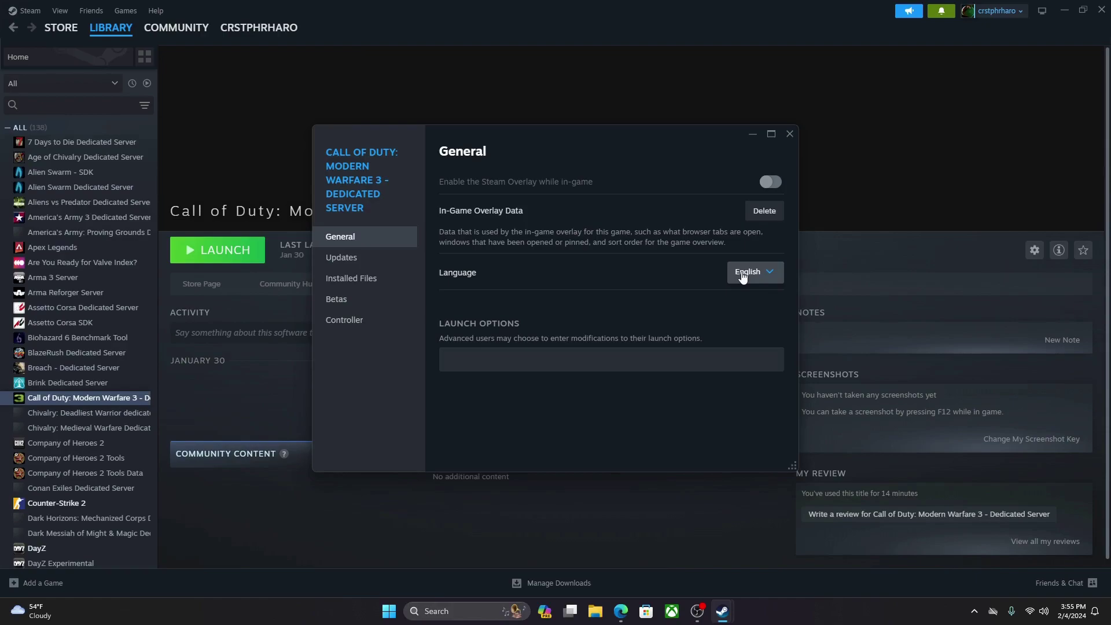
pyautogui.click(752, 277)
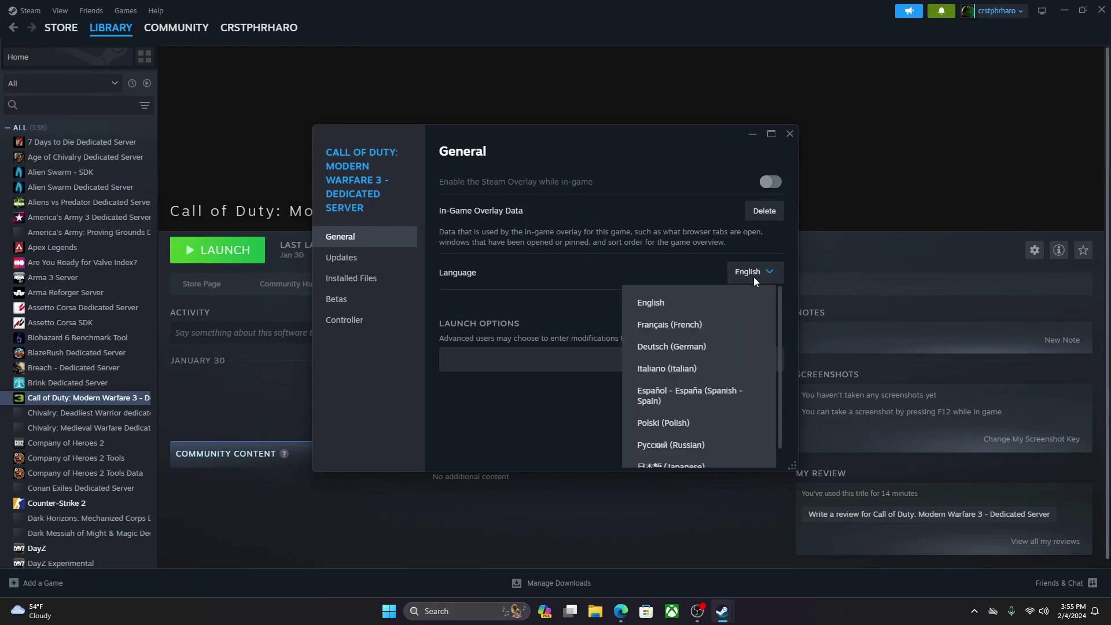
pyautogui.click(753, 277)
pyautogui.click(759, 278)
pyautogui.click(759, 279)
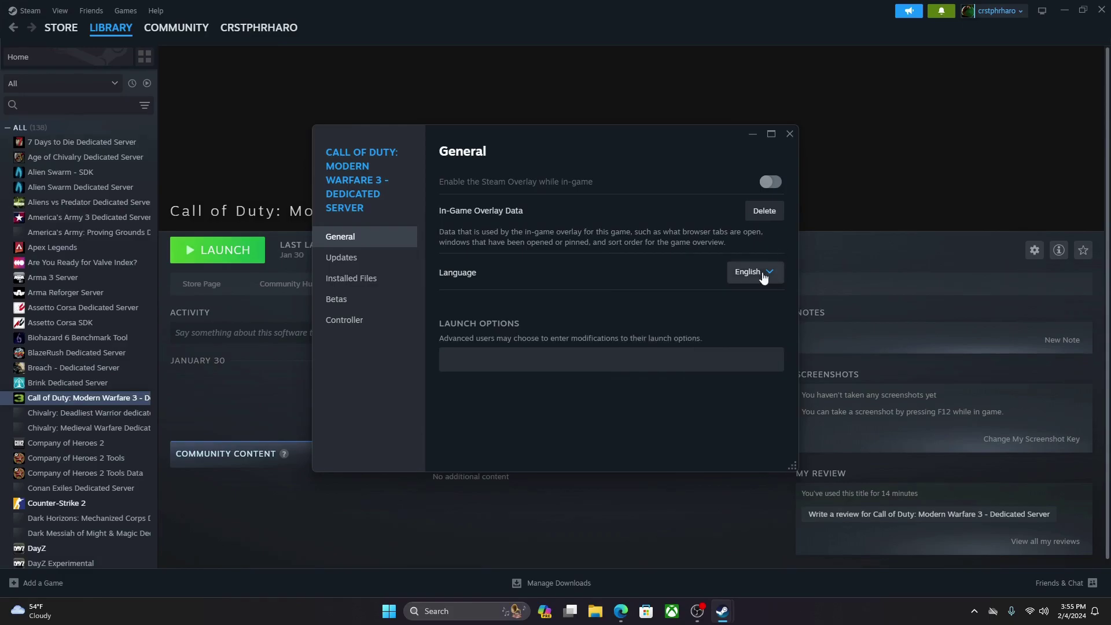
pyautogui.click(790, 134)
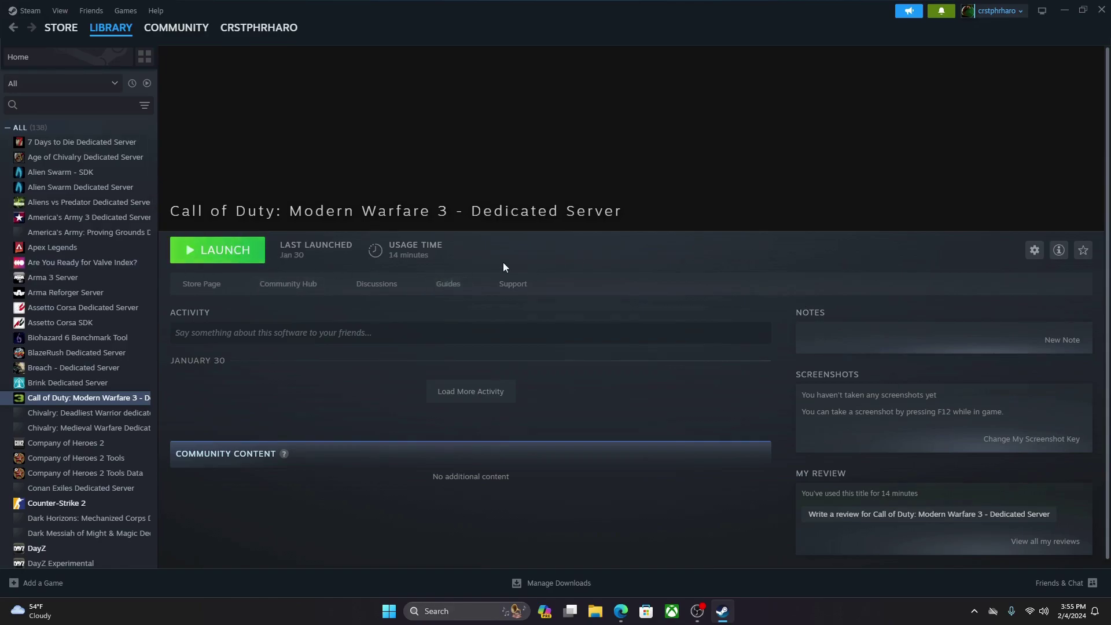
pyautogui.click(1064, 10)
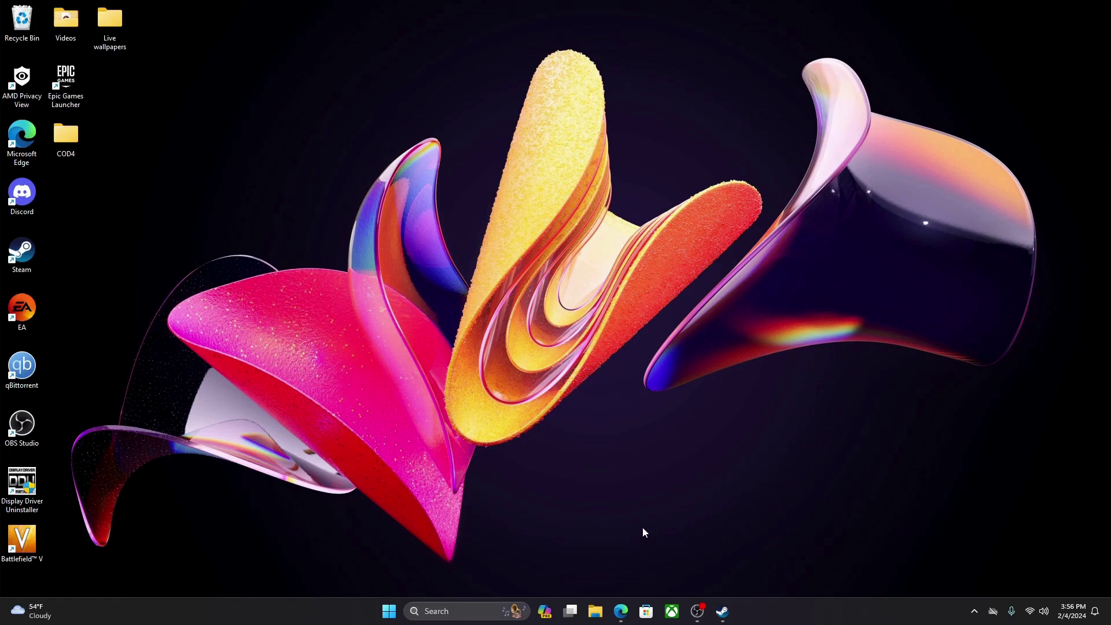
# Step: Switch to the MEGA page in Microsoft Edge and view the download options for MW3 DLC [EN].zip, leaving them unused
pyautogui.click(621, 611)
pyautogui.click(505, 119)
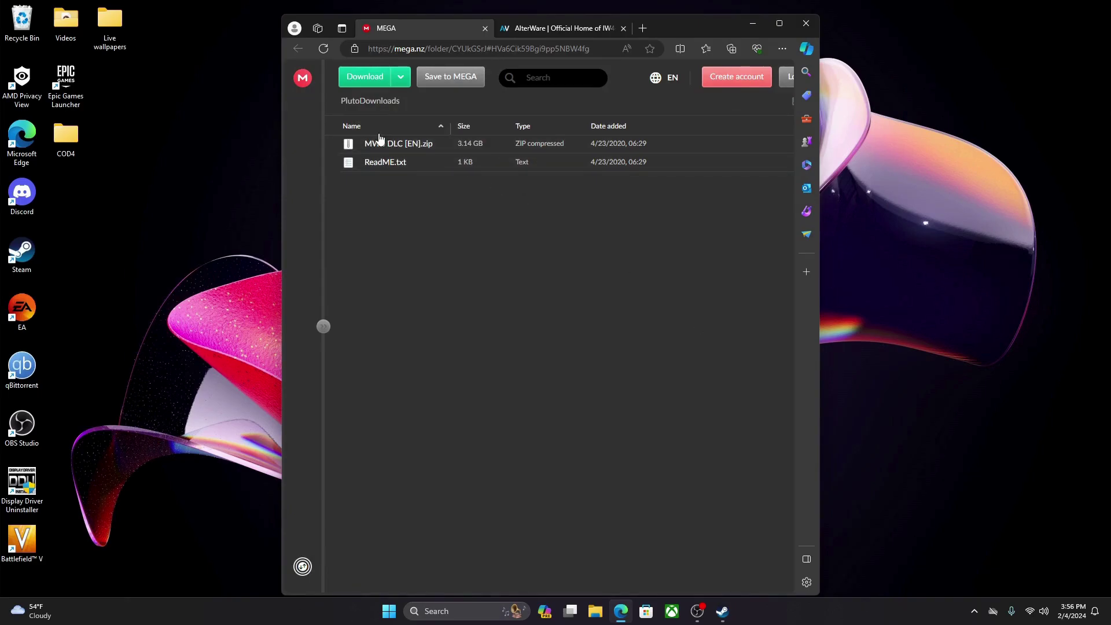
pyautogui.rightClick(412, 143)
pyautogui.moveTo(477, 163)
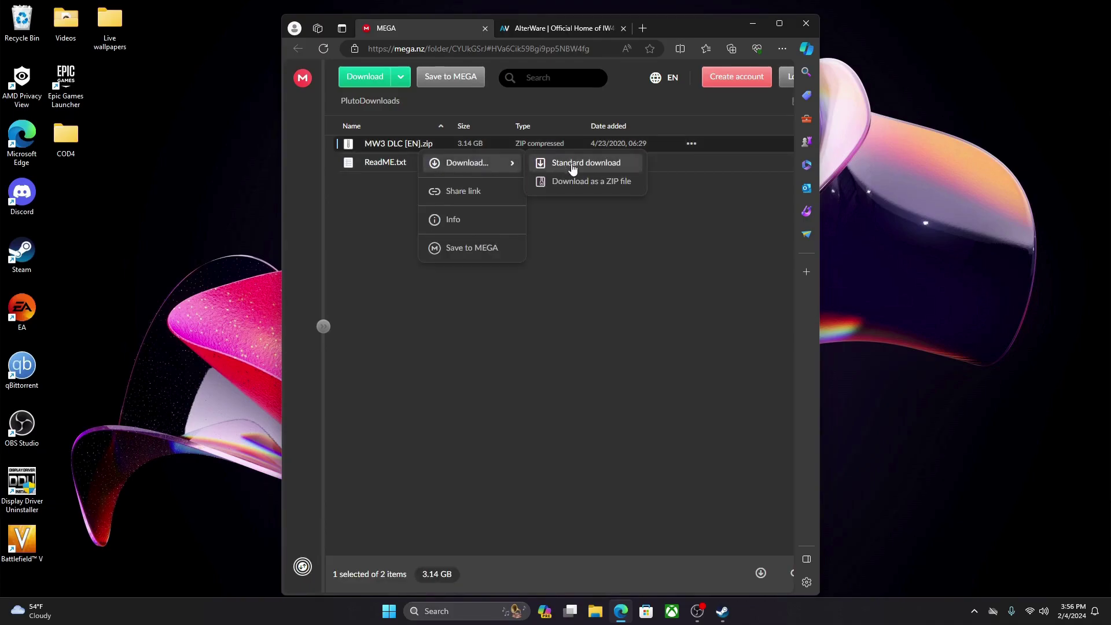
pyautogui.click(692, 206)
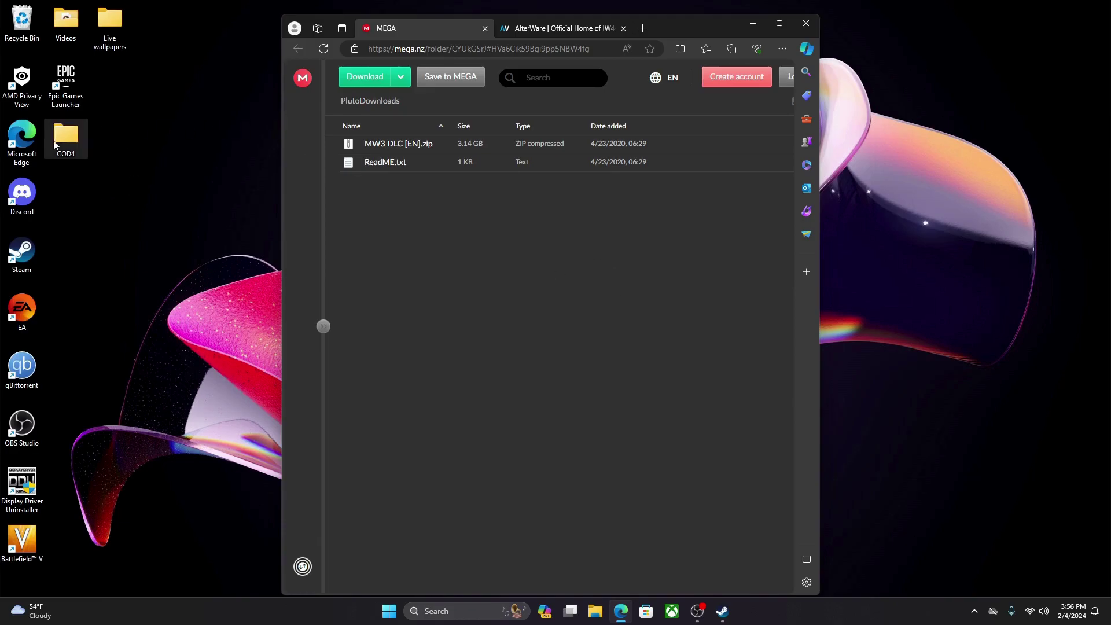
pyautogui.click(753, 25)
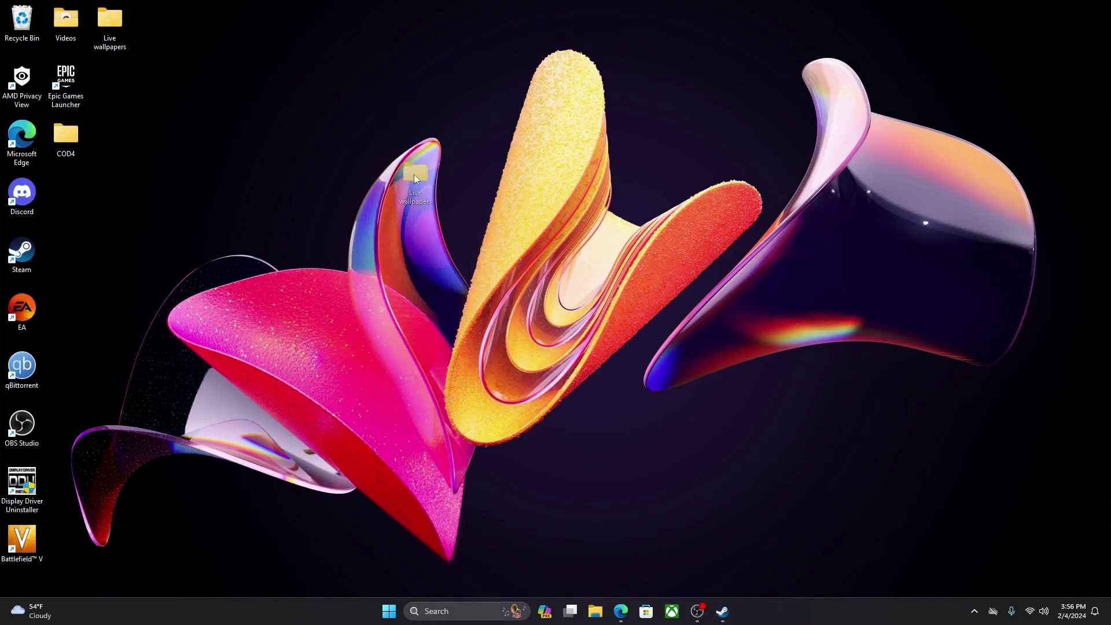
# Step: Move the Live wallpapers folder to an empty spot on the desktop, away from the other icons
pyautogui.moveTo(115, 28); pyautogui.dragTo(272, 41)
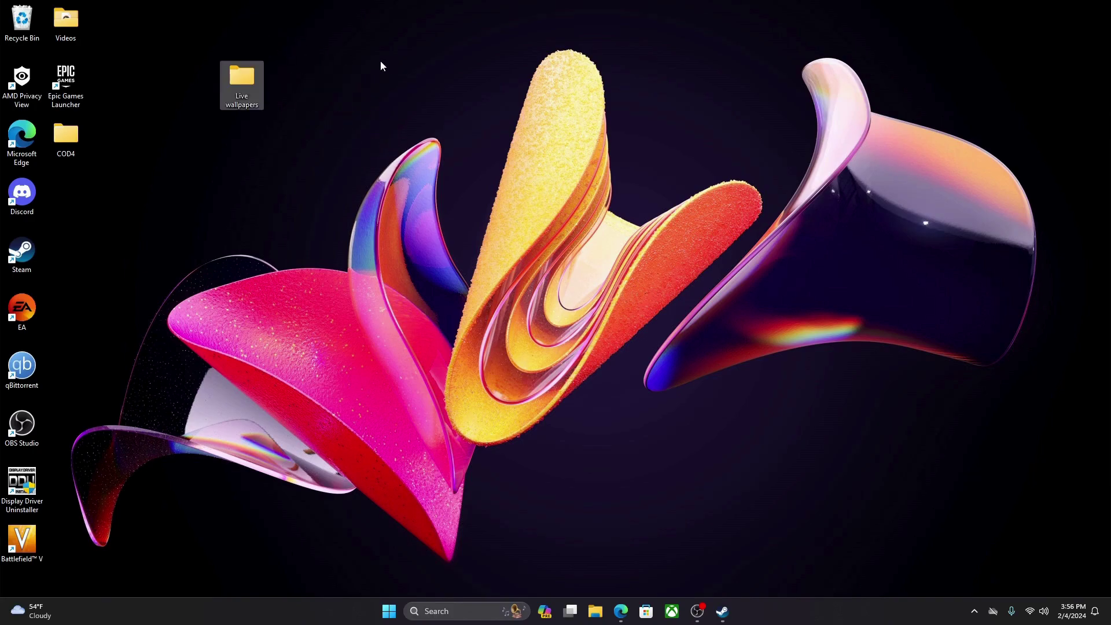
pyautogui.moveTo(245, 80); pyautogui.dragTo(298, 80)
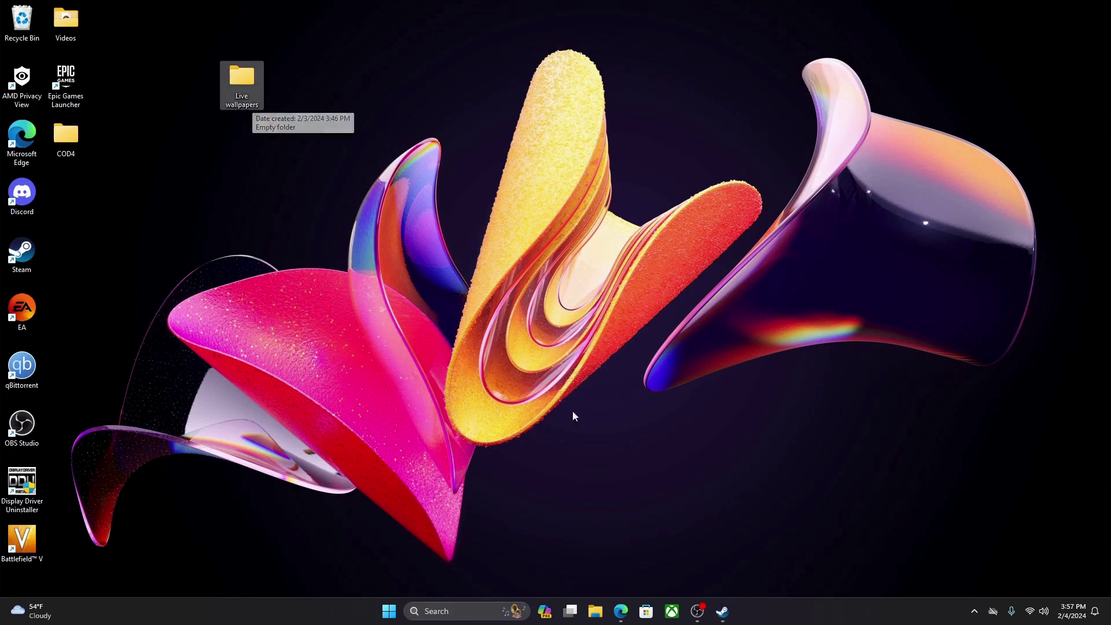
pyautogui.click(623, 611)
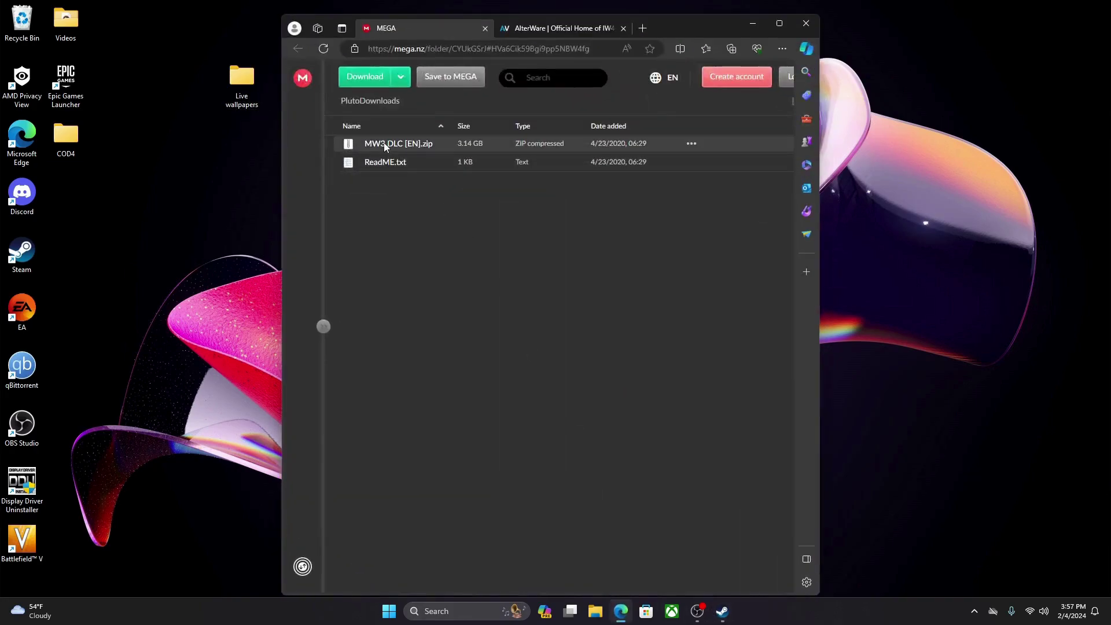
pyautogui.click(752, 23)
pyautogui.moveTo(239, 68); pyautogui.dragTo(157, 85)
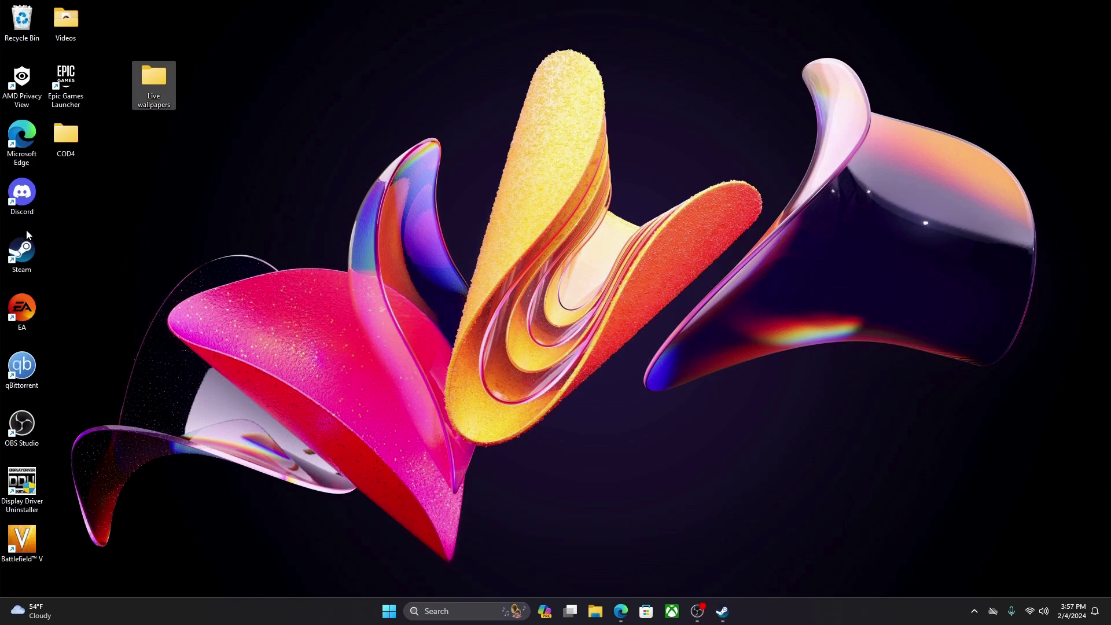
# Step: Switch to Steam, browse the local files of Call of Duty: Modern Warfare 3 - Dedicated Server, and minimize Steam
pyautogui.click(24, 249)
pyautogui.doubleClick(24, 249)
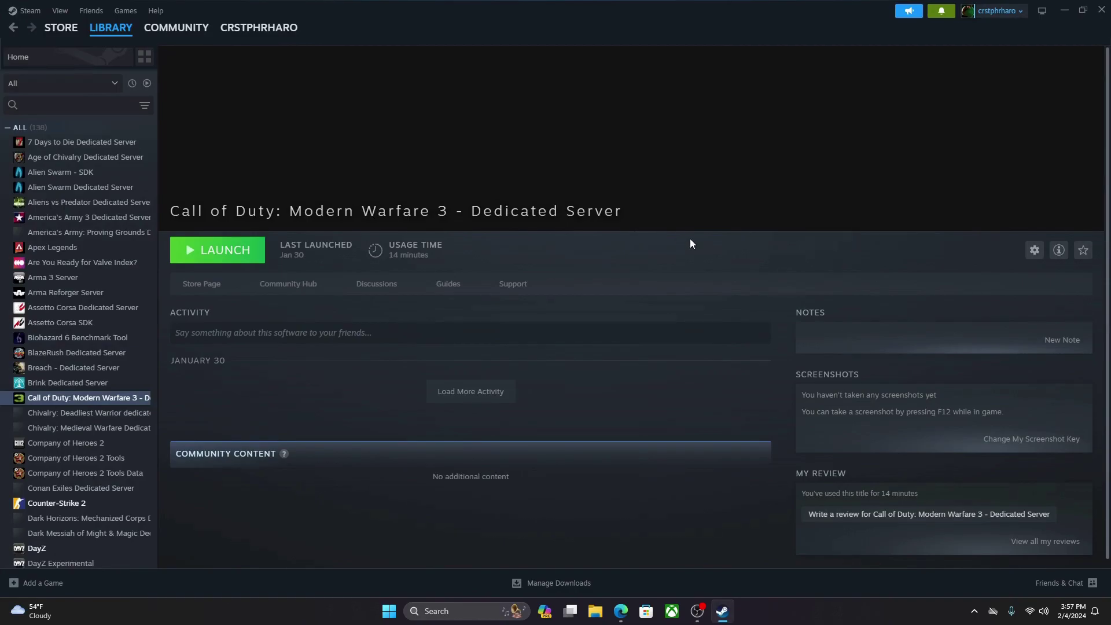
pyautogui.click(1036, 253)
pyautogui.moveTo(1054, 319)
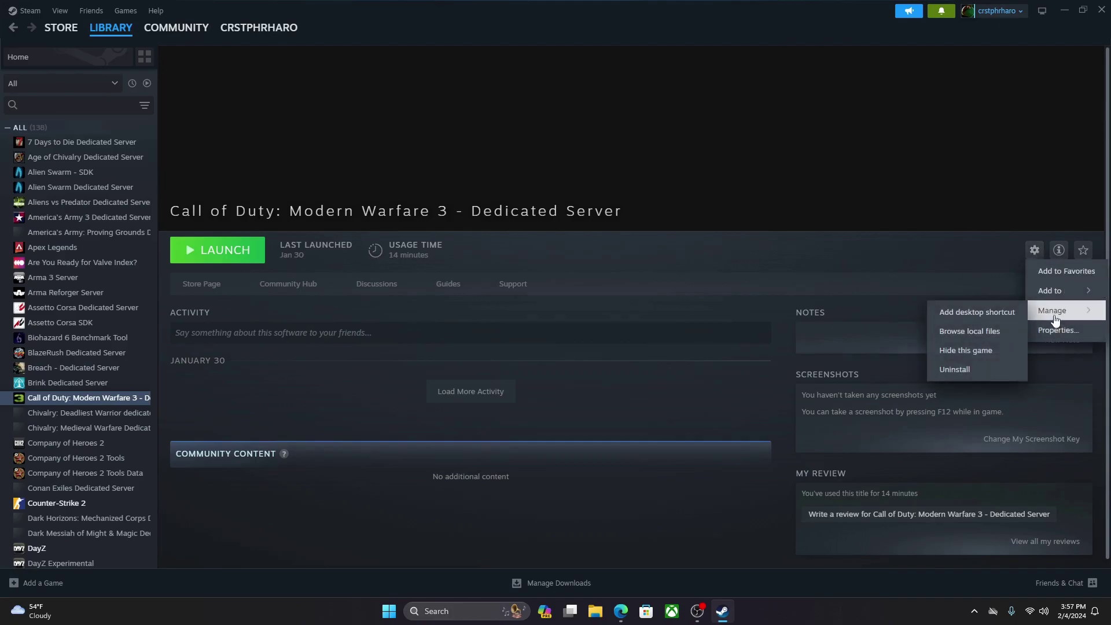
pyautogui.click(999, 339)
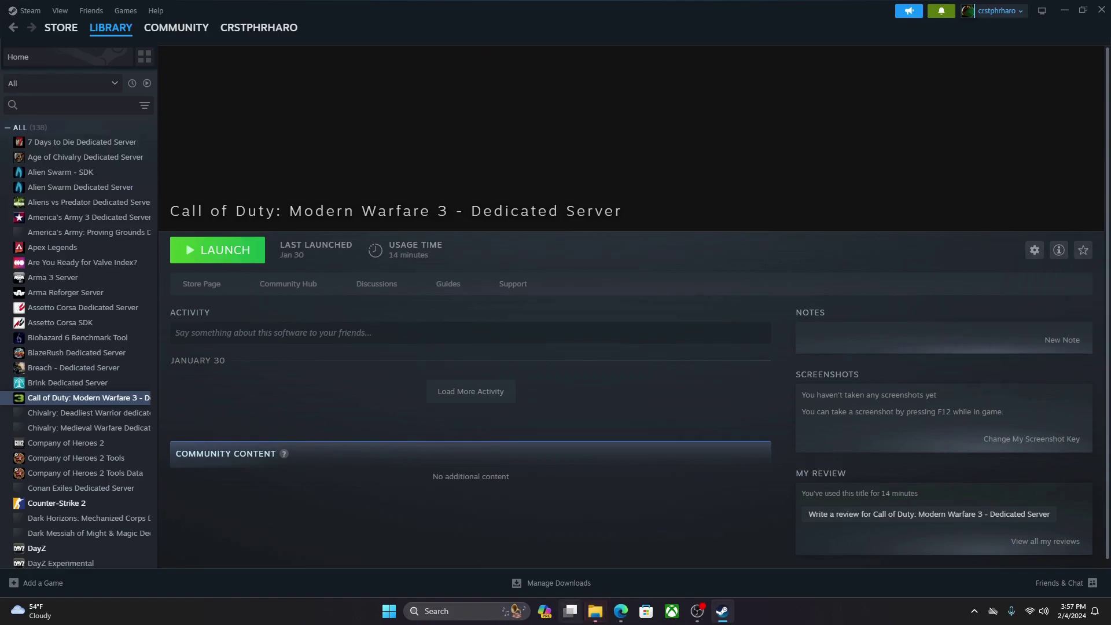
pyautogui.click(1064, 10)
# Step: Reposition the Call of Duty Modern Warfare 3 folder window to review its contents beside the desktop folder, and close it
pyautogui.moveTo(664, 103); pyautogui.dragTo(580, 50)
pyautogui.moveTo(137, 76)
pyautogui.mouseDown()
pyautogui.moveTo(253, 110)
pyautogui.moveTo(394, 96)
pyautogui.moveTo(428, 132)
pyautogui.moveTo(458, 345)
pyautogui.moveTo(444, 154)
pyautogui.moveTo(382, 63)
pyautogui.moveTo(415, 142)
pyautogui.moveTo(444, 129)
pyautogui.moveTo(153, 66)
pyautogui.mouseUp()
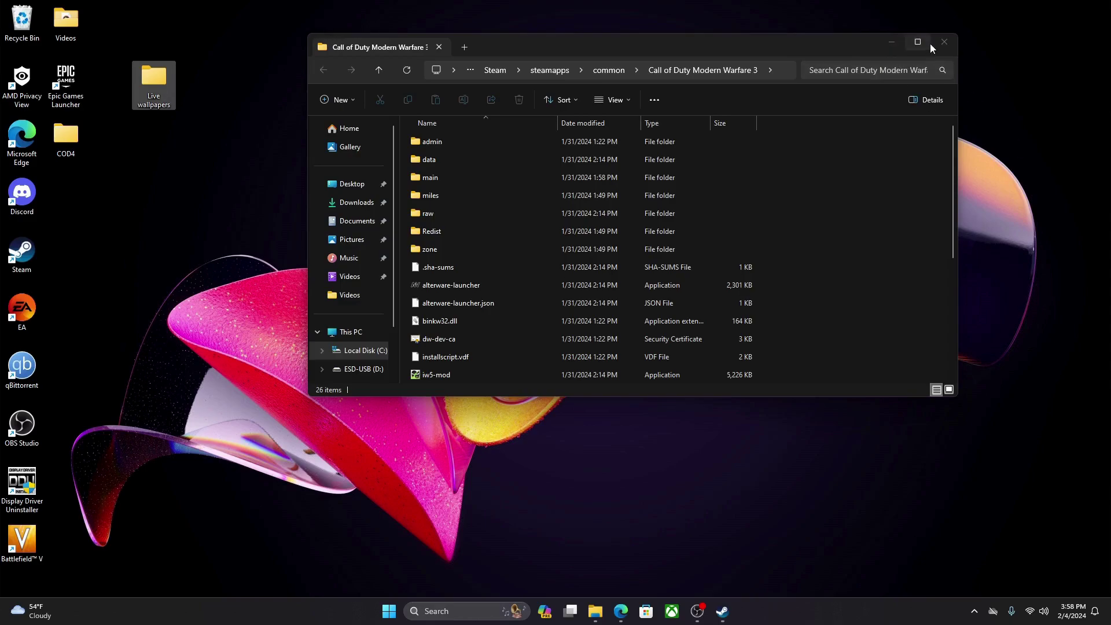
pyautogui.click(949, 43)
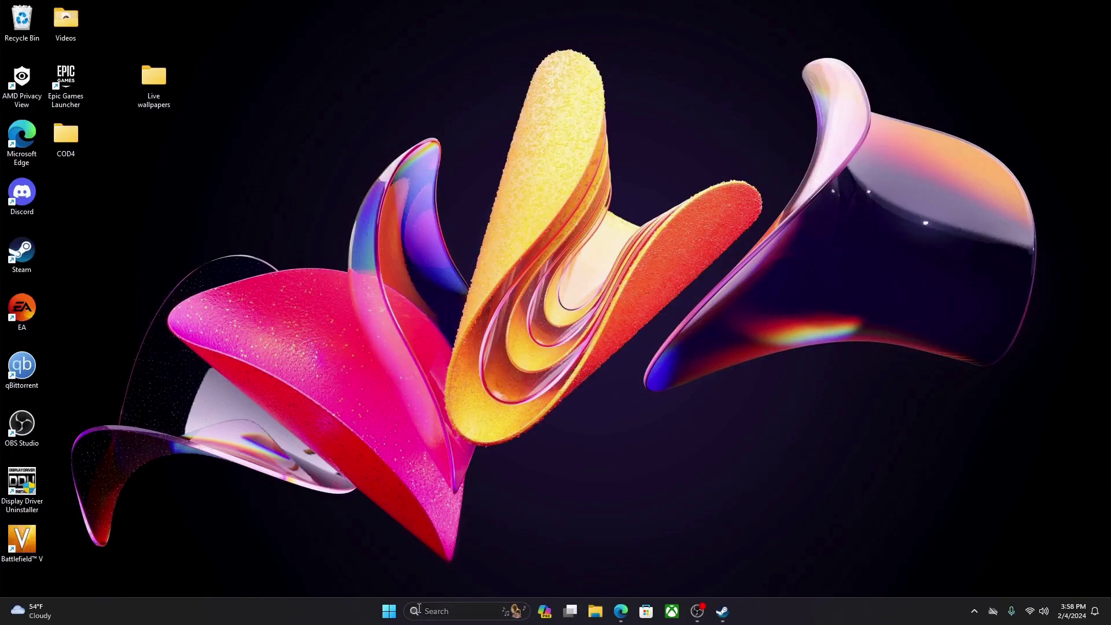
# Step: Search Windows for plutonium and launch plutonium.exe
pyautogui.click(420, 611)
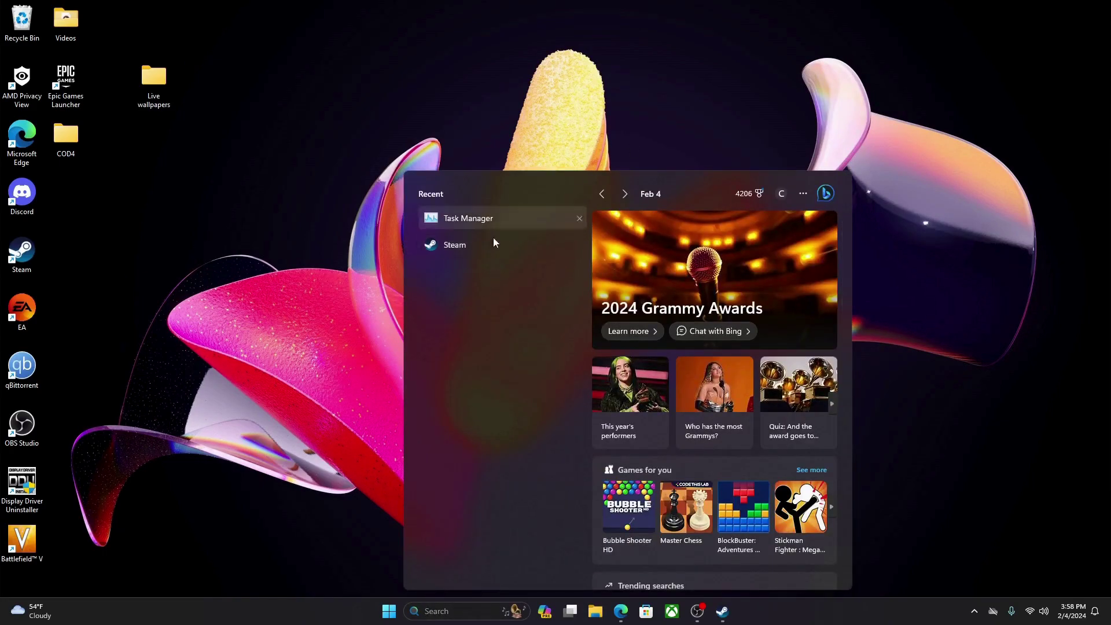
pyautogui.write('printers & scanners')
pyautogui.write('pl')
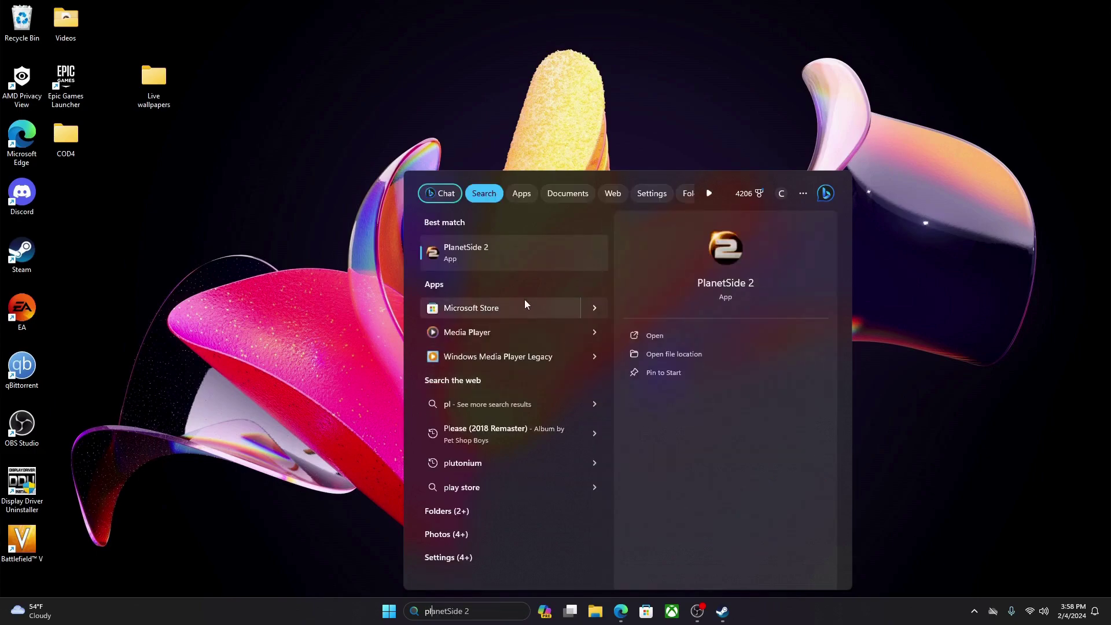
pyautogui.write('utonium')
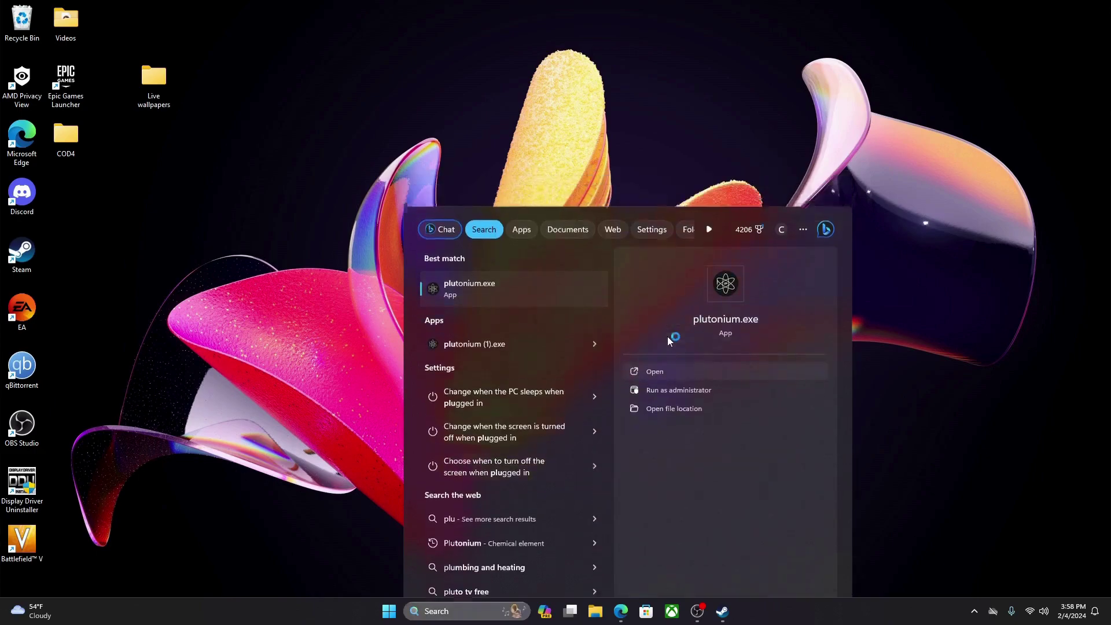
pyautogui.click(668, 336)
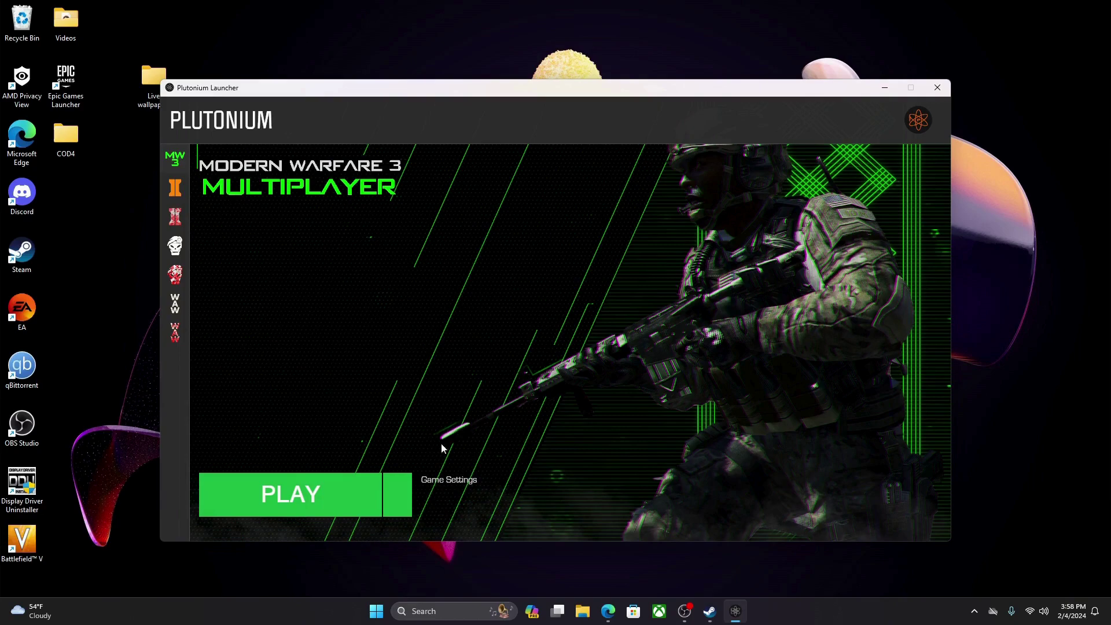
# Step: Reposition the launcher window and open the game path folder selection in the Modern Warfare 3 Multiplayer game settings
pyautogui.moveTo(557, 88); pyautogui.dragTo(622, 51)
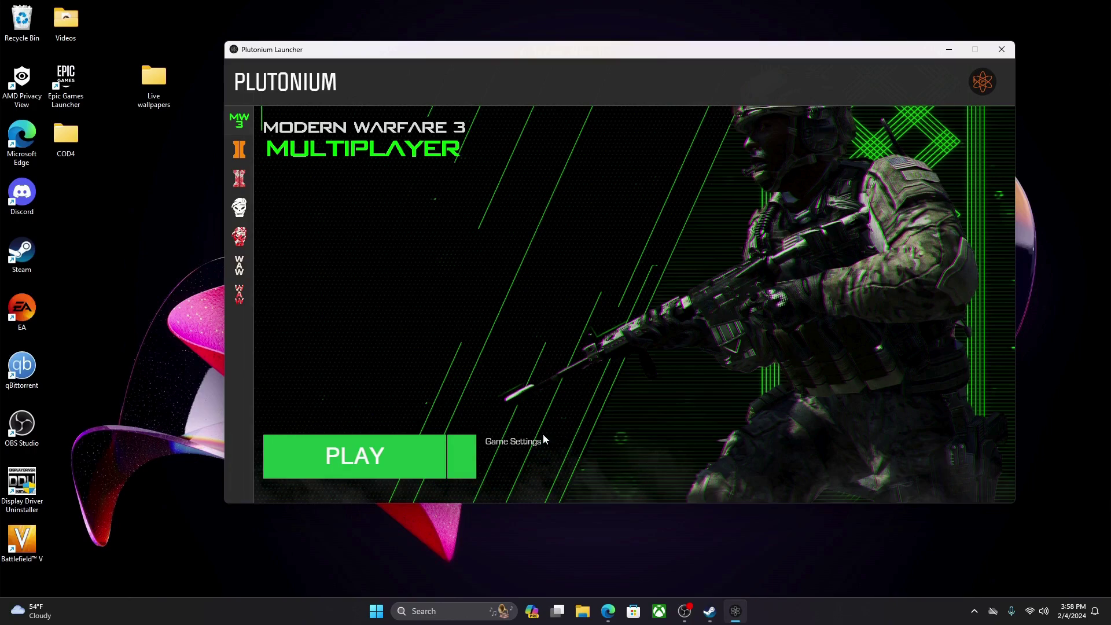
pyautogui.click(524, 444)
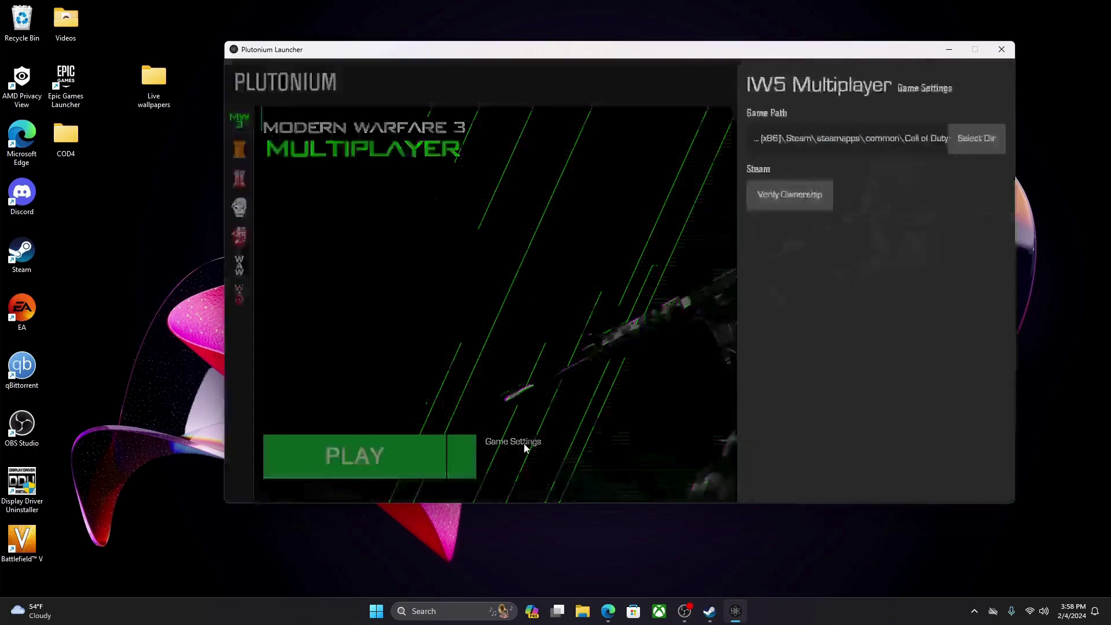
pyautogui.click(974, 140)
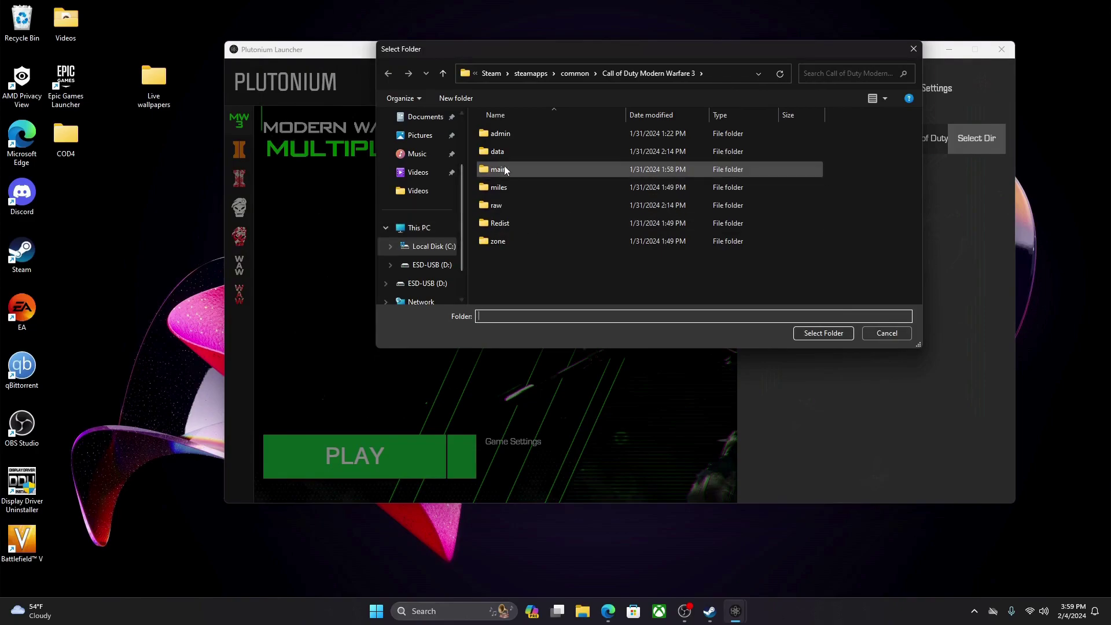
# Step: Navigate the folder selection to Local Disk (C:) > Program Files (x86) > Steam > steamapps > common
pyautogui.scroll(-1, 430, 248)
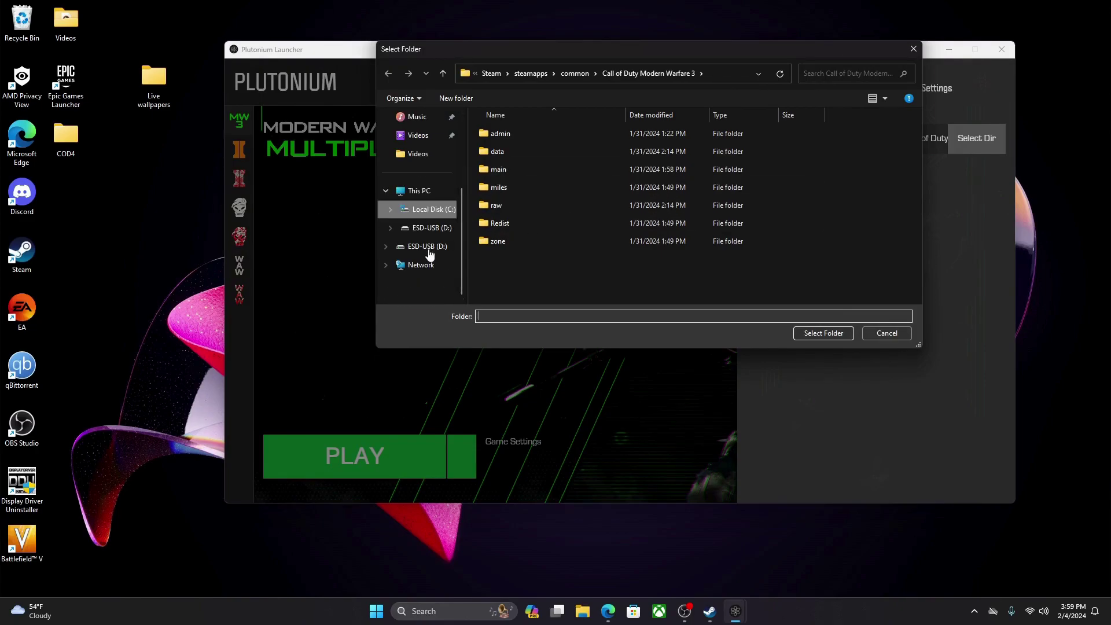
pyautogui.scroll(2, 430, 255)
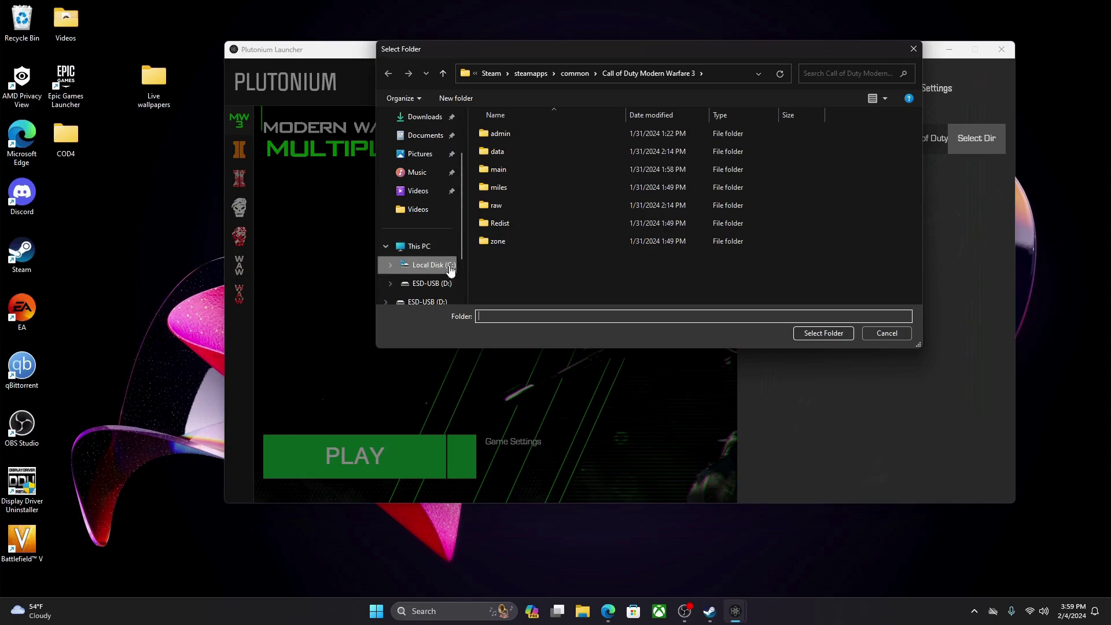
pyautogui.click(422, 247)
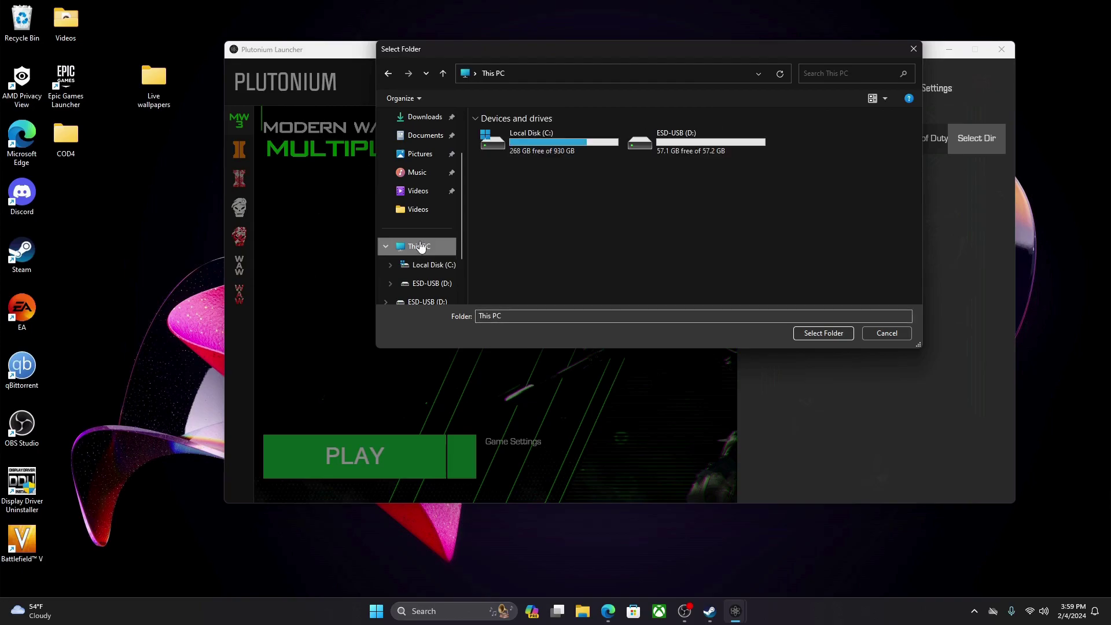
pyautogui.doubleClick(554, 145)
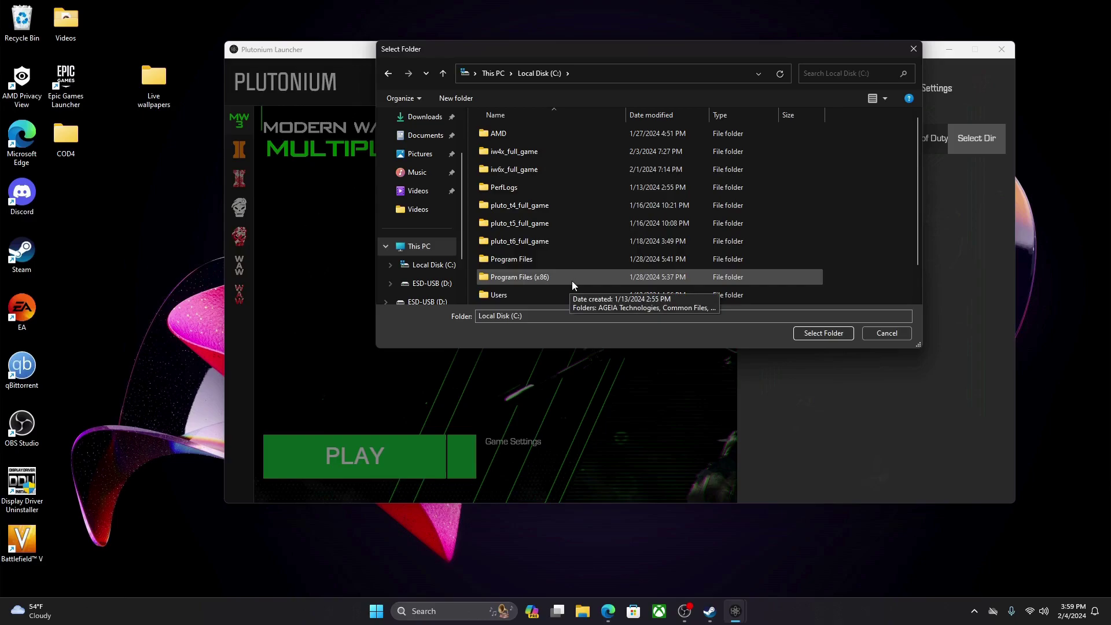
pyautogui.doubleClick(554, 277)
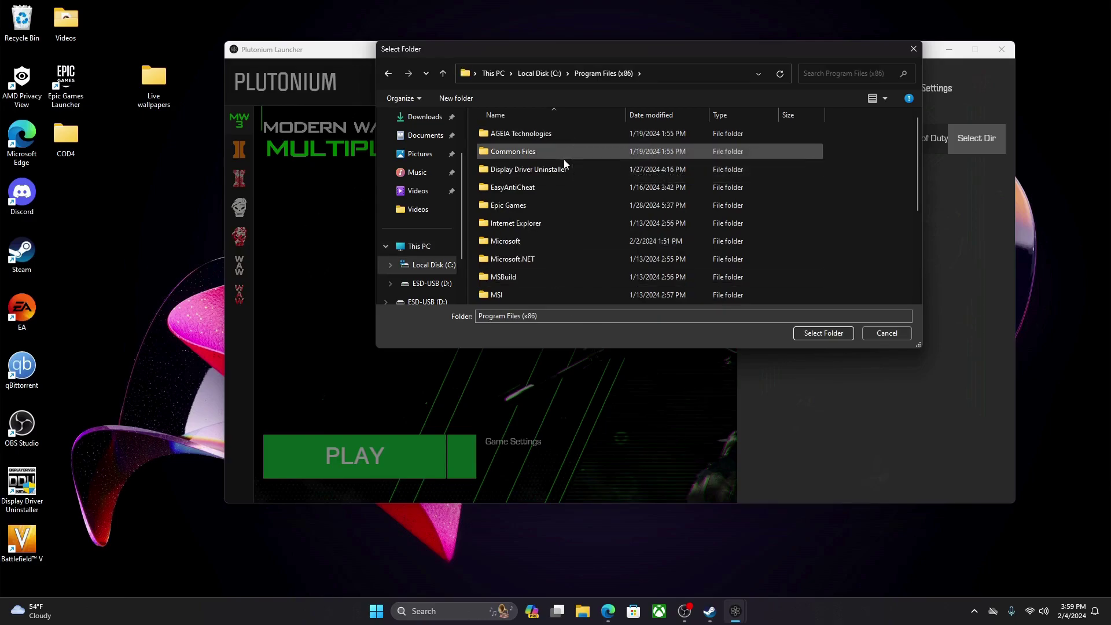
pyautogui.scroll(-2, 552, 174)
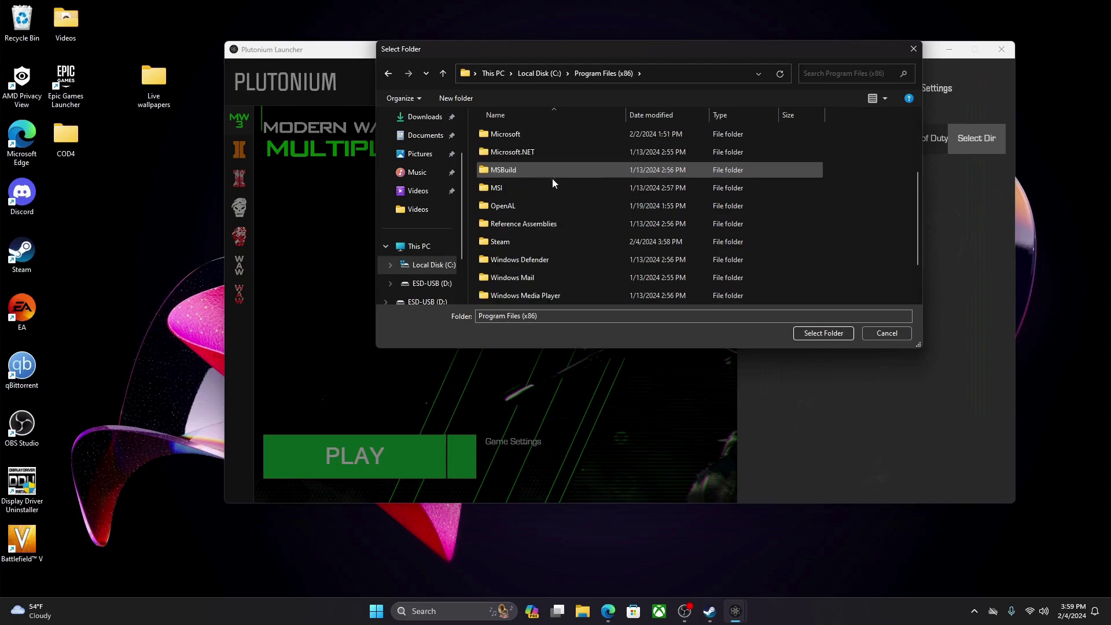
pyautogui.doubleClick(554, 239)
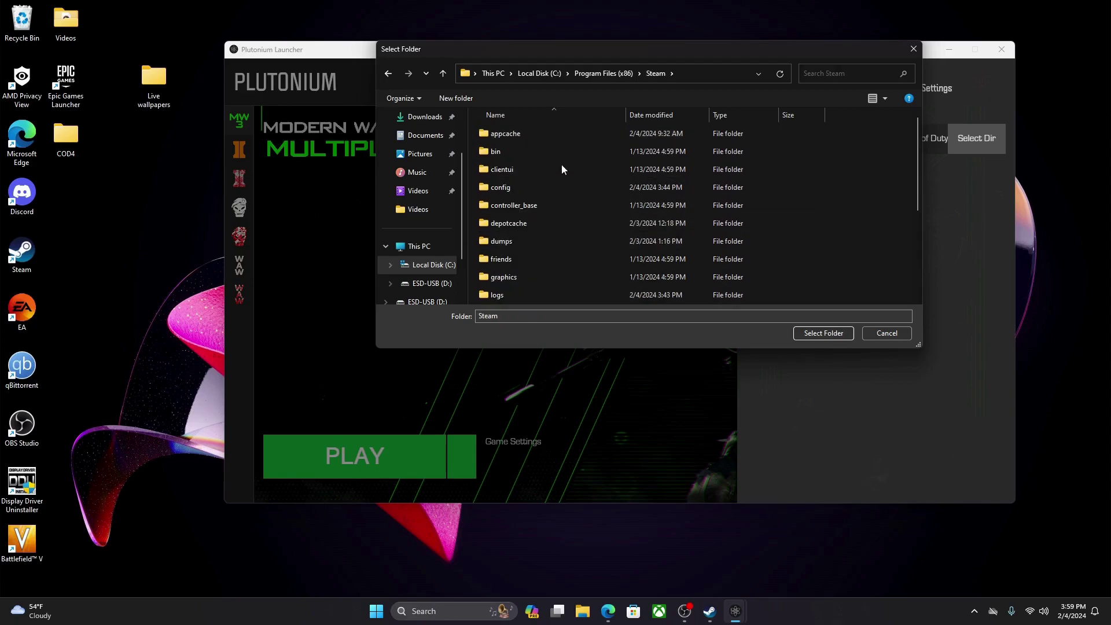
pyautogui.scroll(-3, 554, 199)
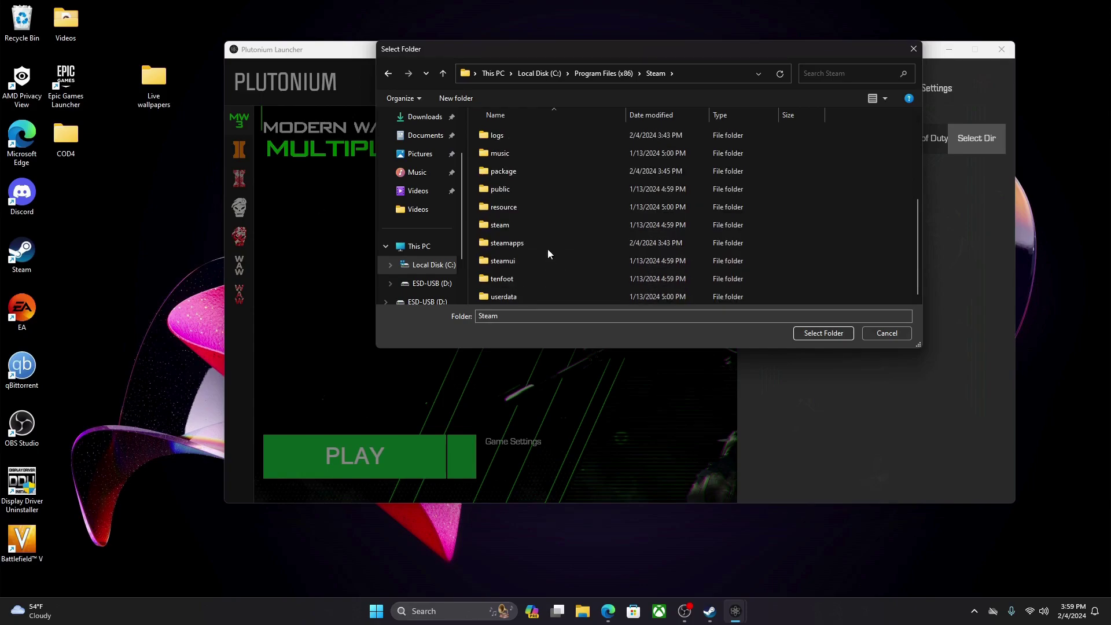
pyautogui.doubleClick(538, 246)
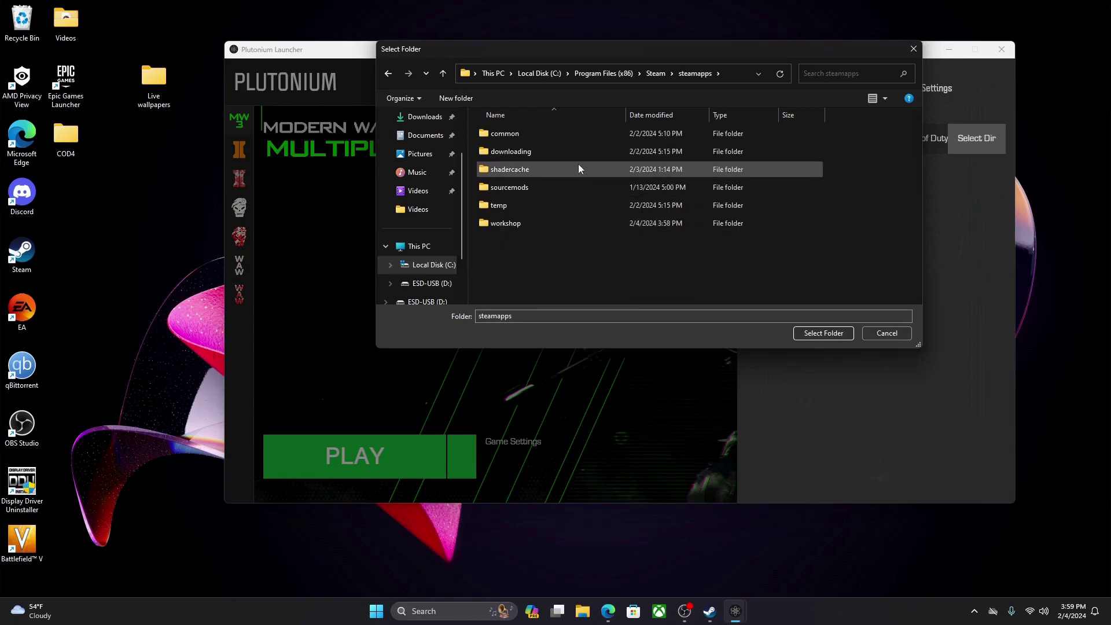
pyautogui.doubleClick(524, 137)
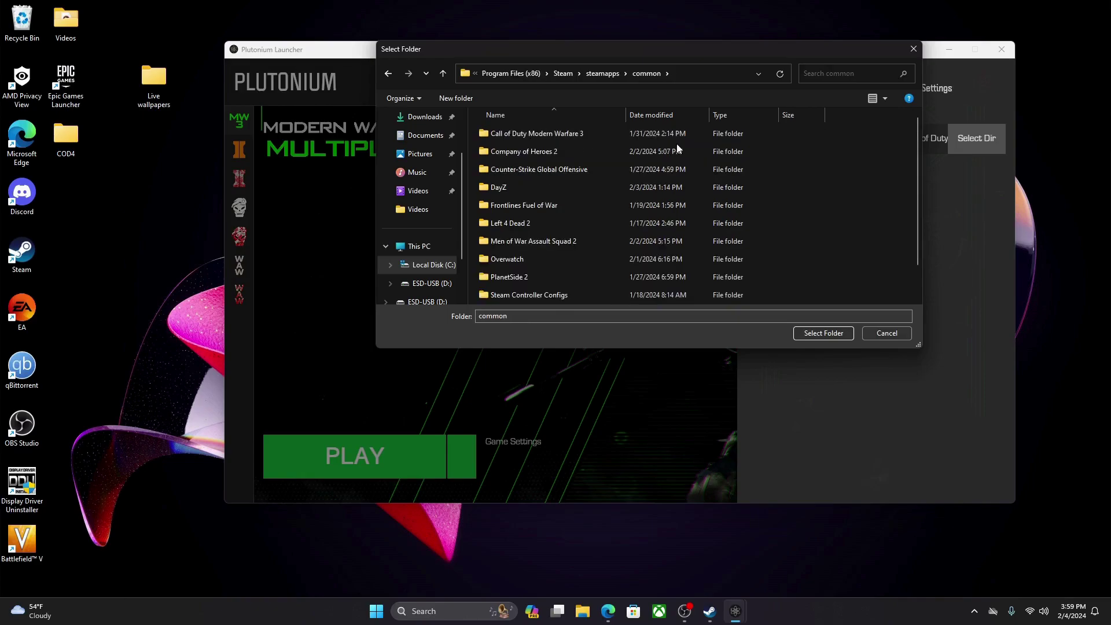
# Step: Highlight the Call of Duty Modern Warfare 3 folder, cancel the folder selection, and close the game settings and launcher
pyautogui.click(595, 134)
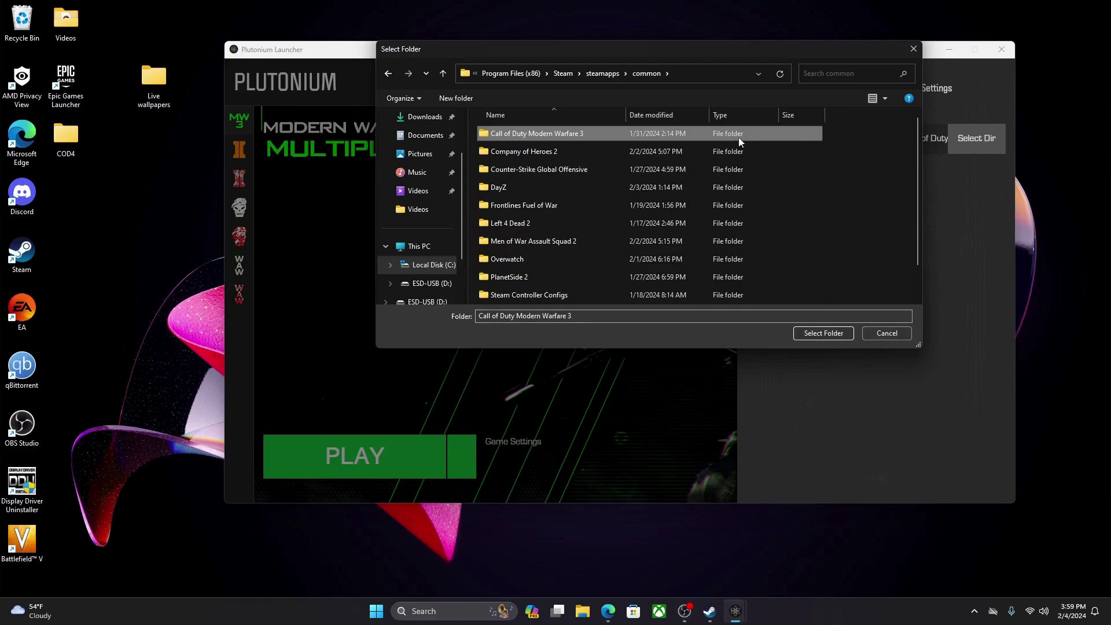
pyautogui.click(893, 331)
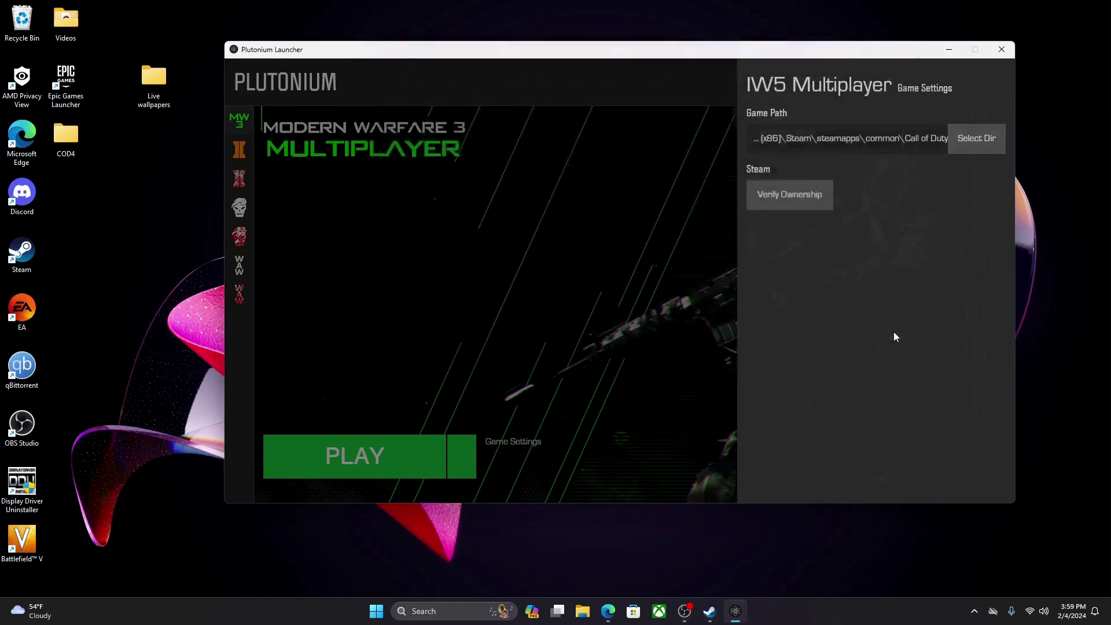
pyautogui.click(692, 294)
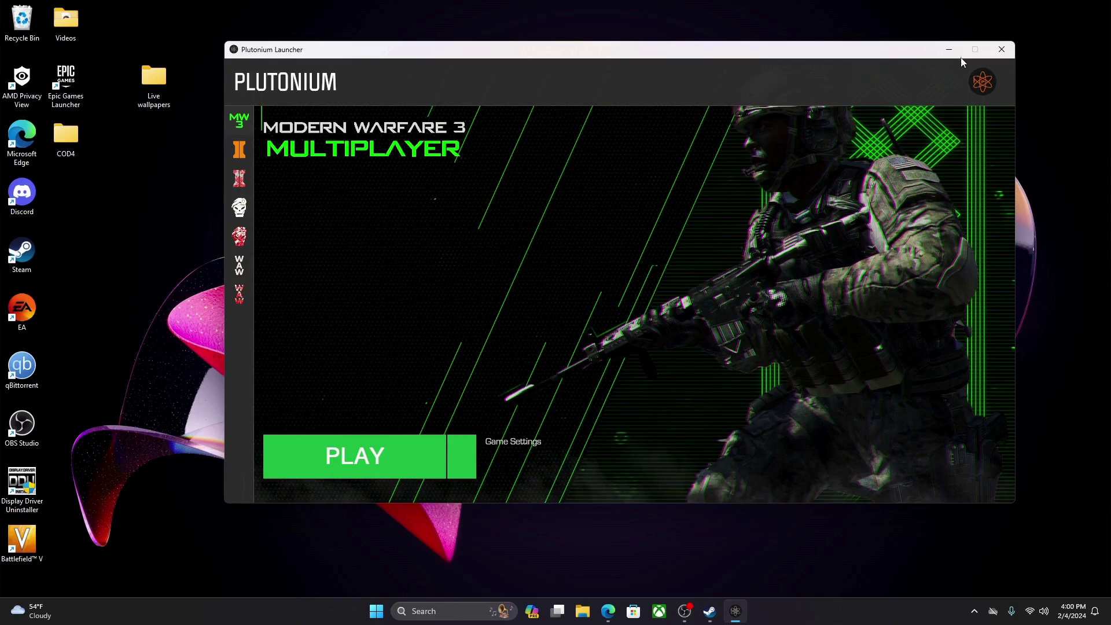
pyautogui.click(1001, 50)
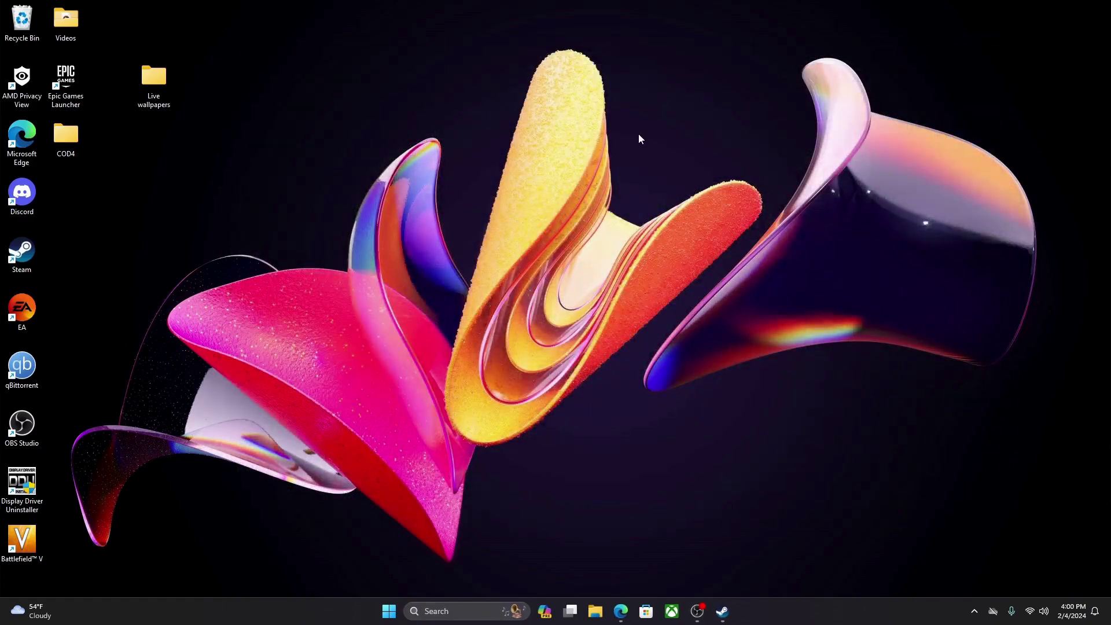
# Step: Move the Live wallpapers folder back to the desktop spot directly below the COD4 folder
pyautogui.moveTo(154, 78); pyautogui.dragTo(72, 175)
pyautogui.click(299, 112)
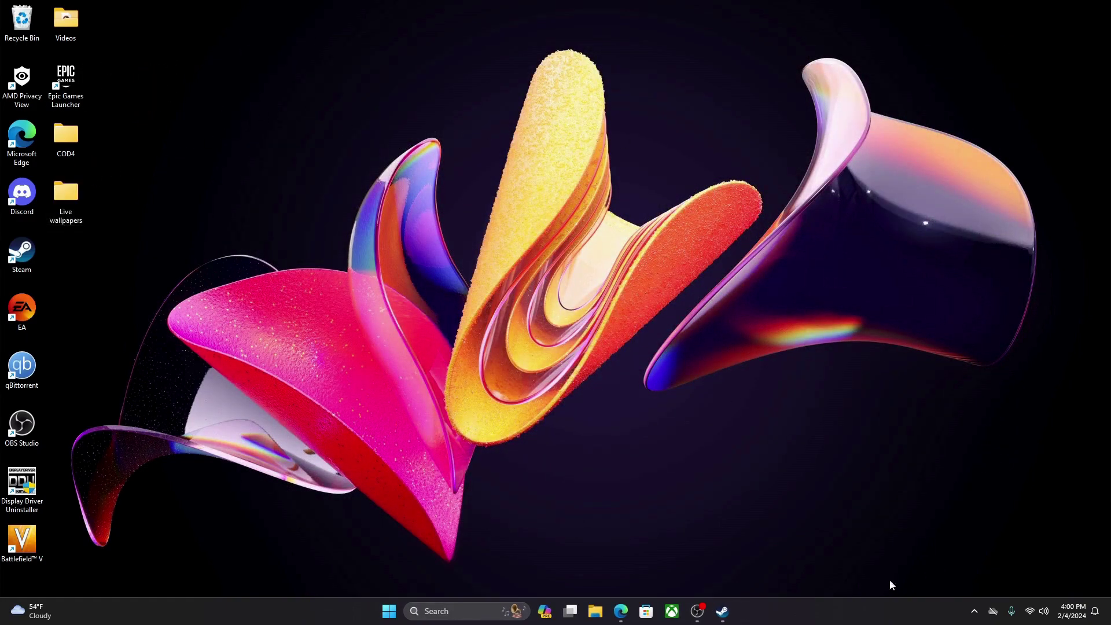
# Step: Switch to Microsoft Edge, view the AlterWare home page at alterware.dev, and minimize the browser
pyautogui.click(629, 613)
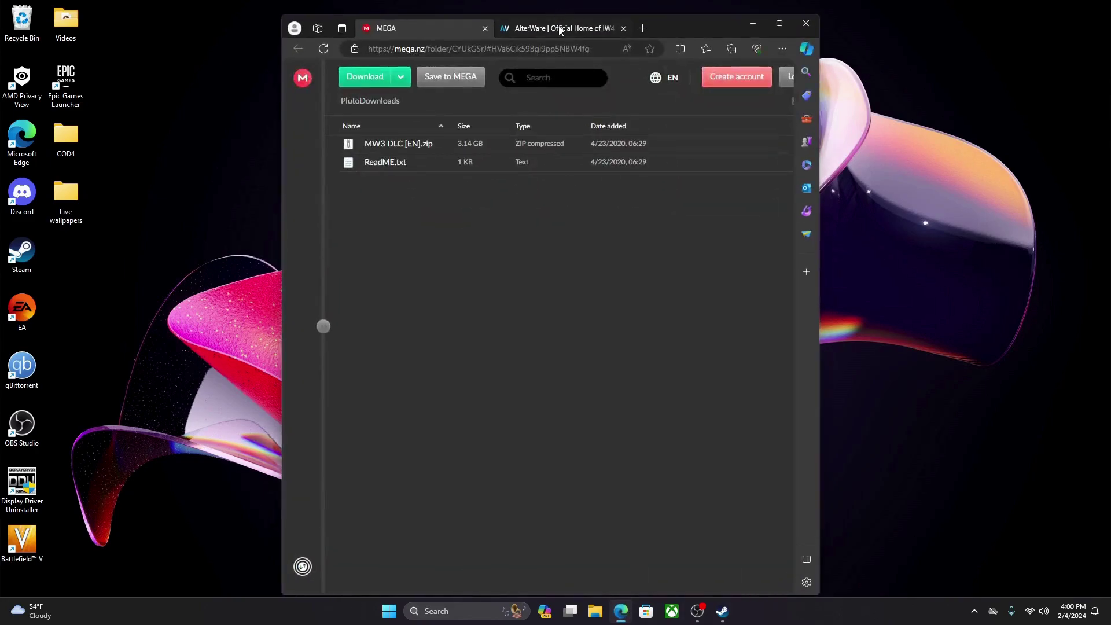
pyautogui.click(560, 31)
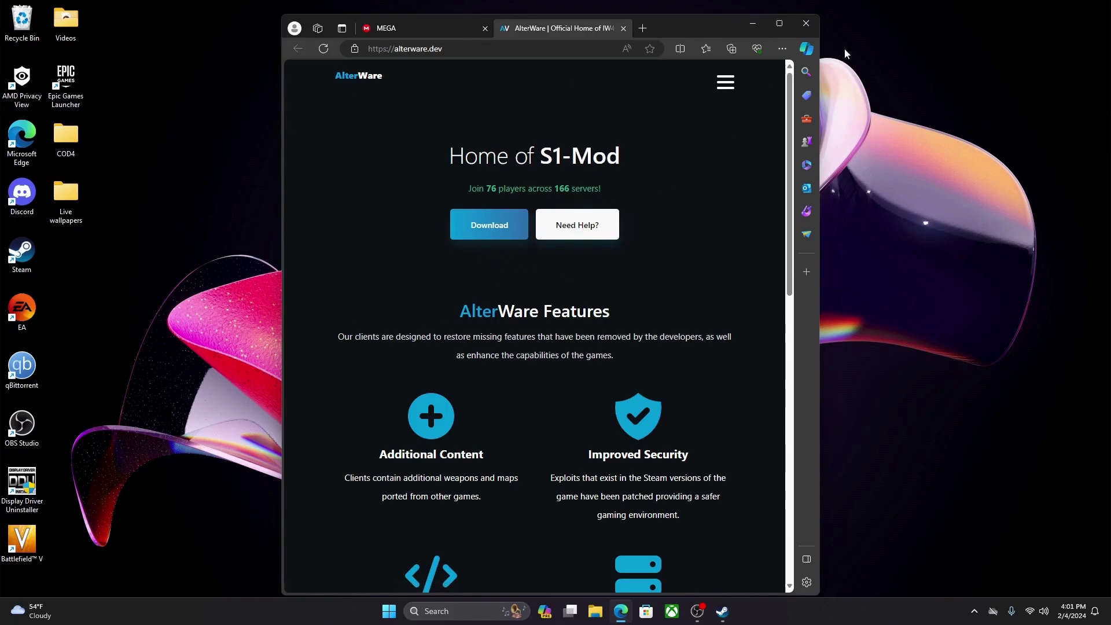
pyautogui.click(754, 23)
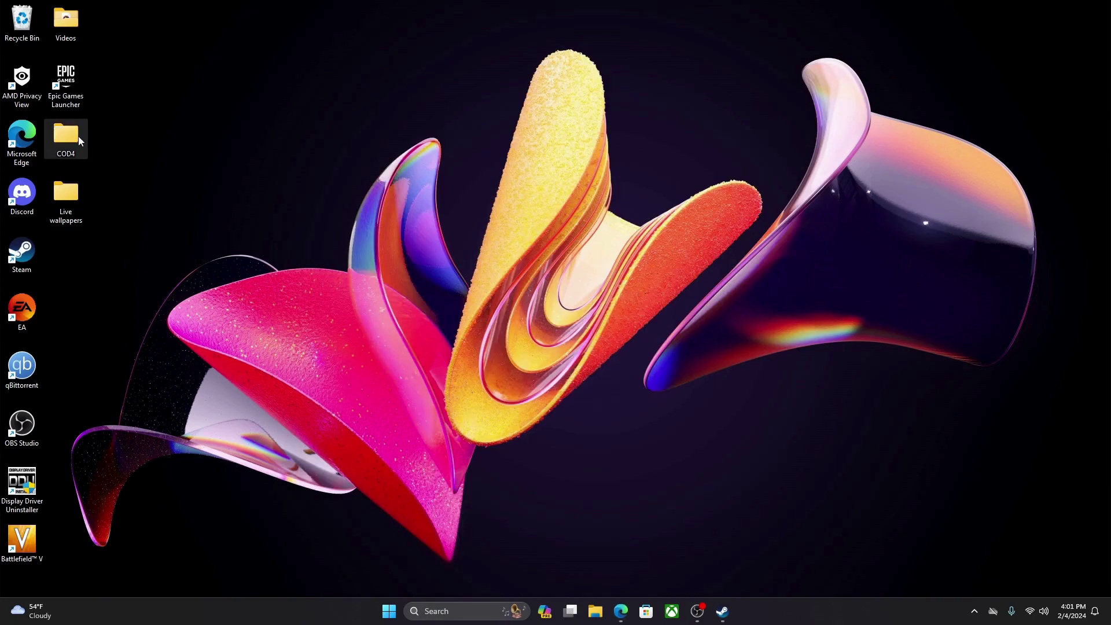
# Step: Move the COD4 folder to an empty desktop spot away from the other icons
pyautogui.moveTo(68, 137); pyautogui.dragTo(255, 65)
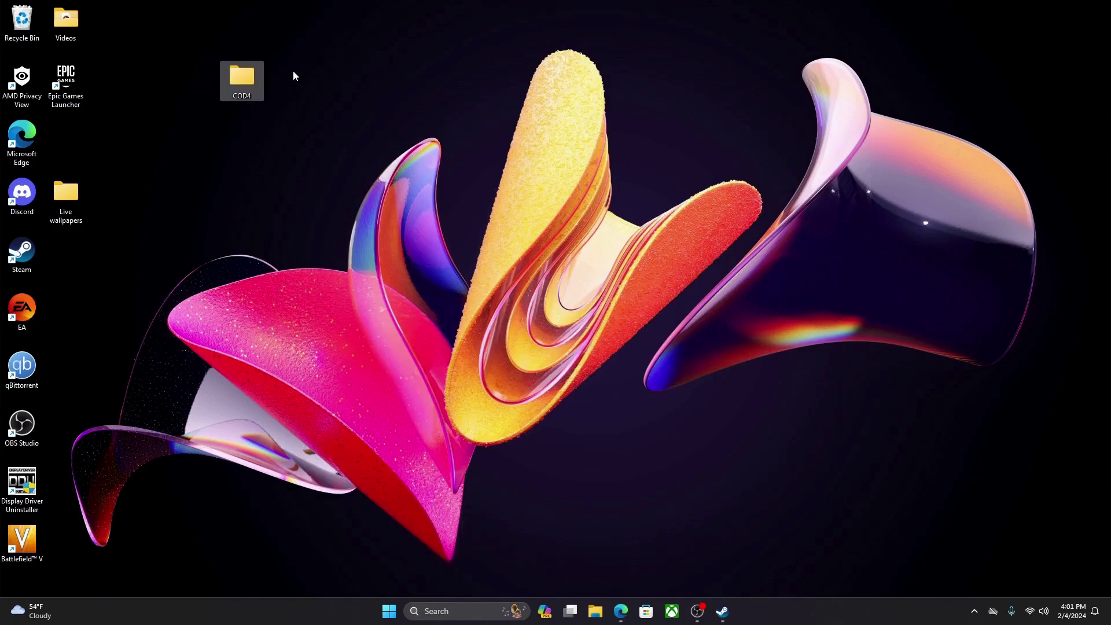
pyautogui.click(210, 82)
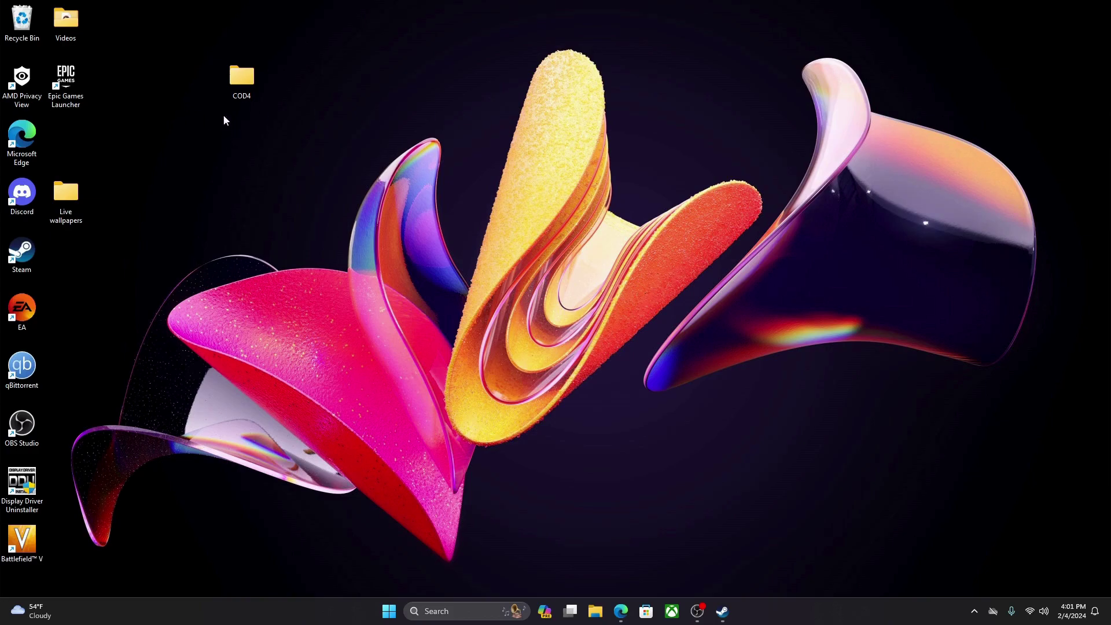
pyautogui.moveTo(253, 71); pyautogui.dragTo(213, 67)
pyautogui.click(245, 40)
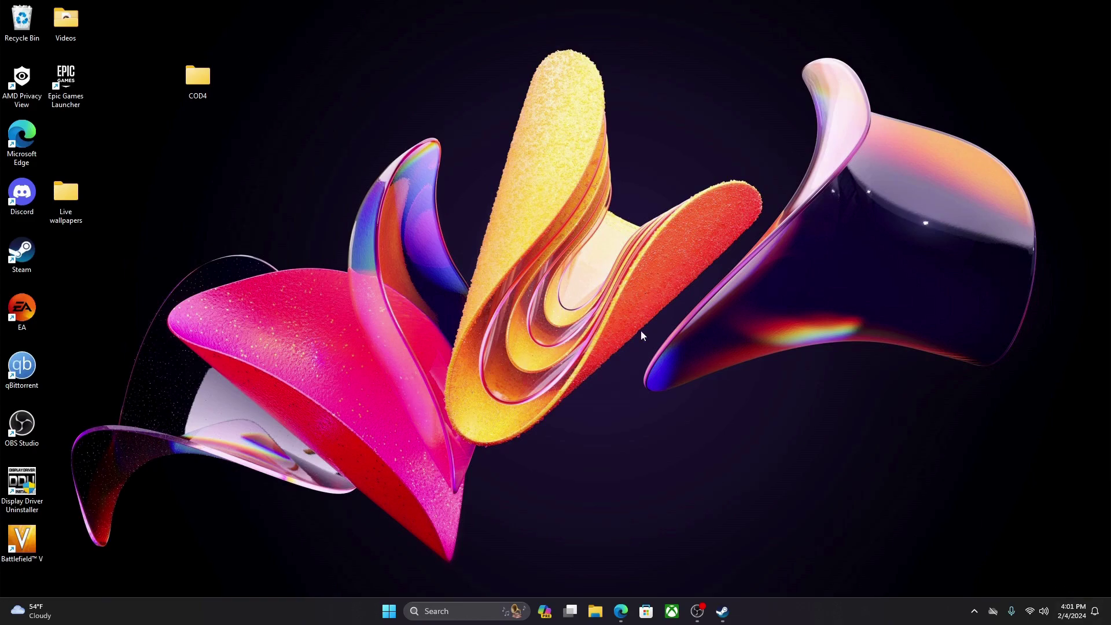
# Step: Switch to Steam, browse the local files of Call of Duty: Modern Warfare 3 - Dedicated Server, and minimize Steam
pyautogui.doubleClick(23, 253)
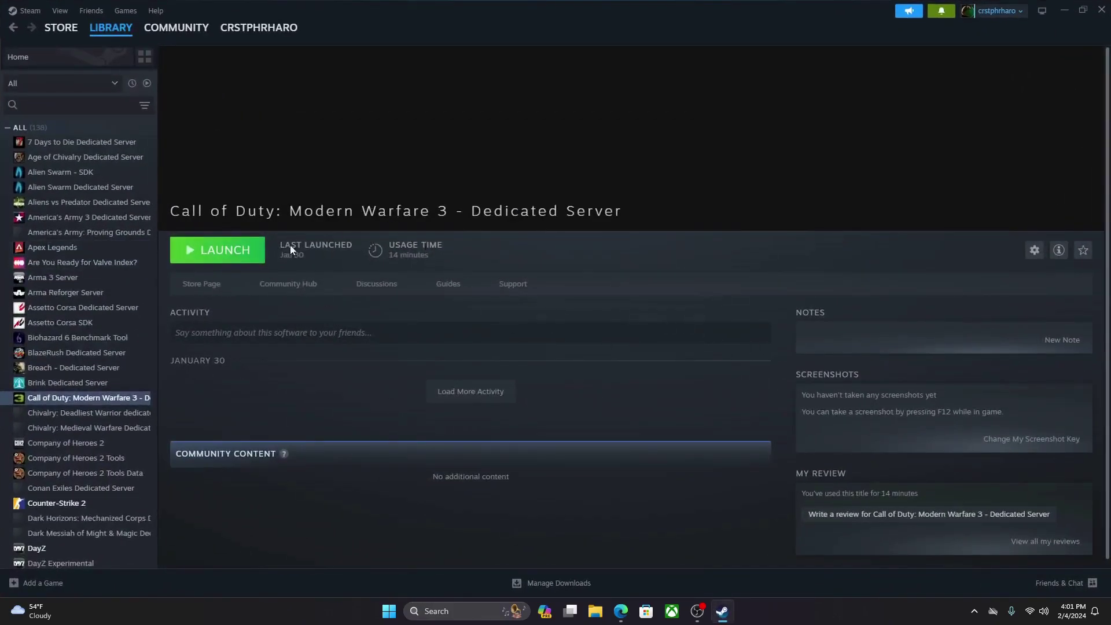
pyautogui.click(1034, 250)
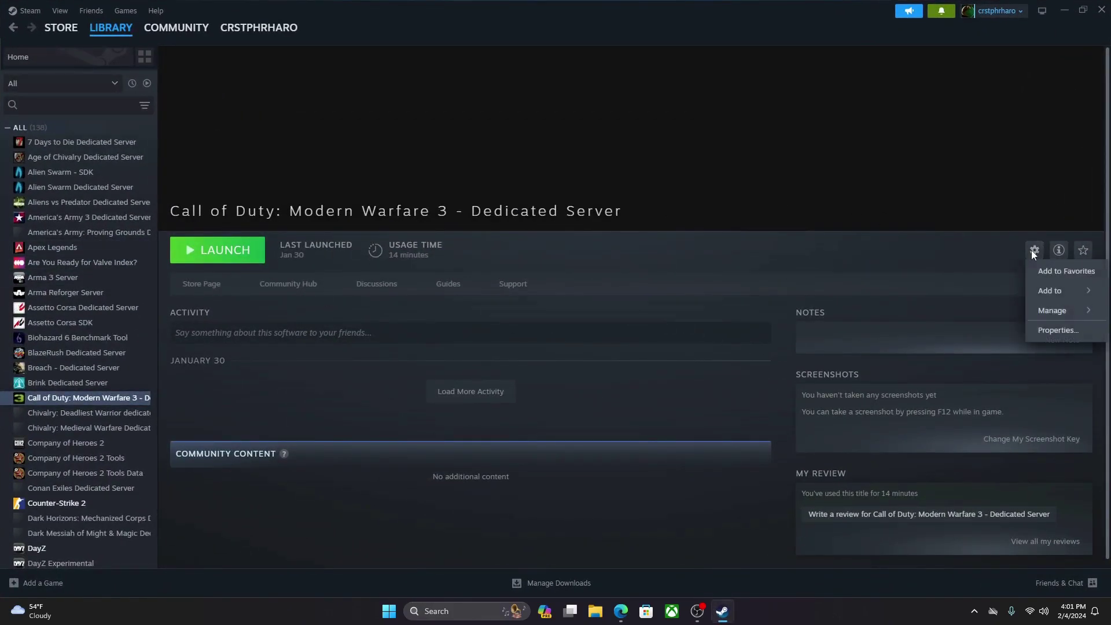
pyautogui.moveTo(1047, 313)
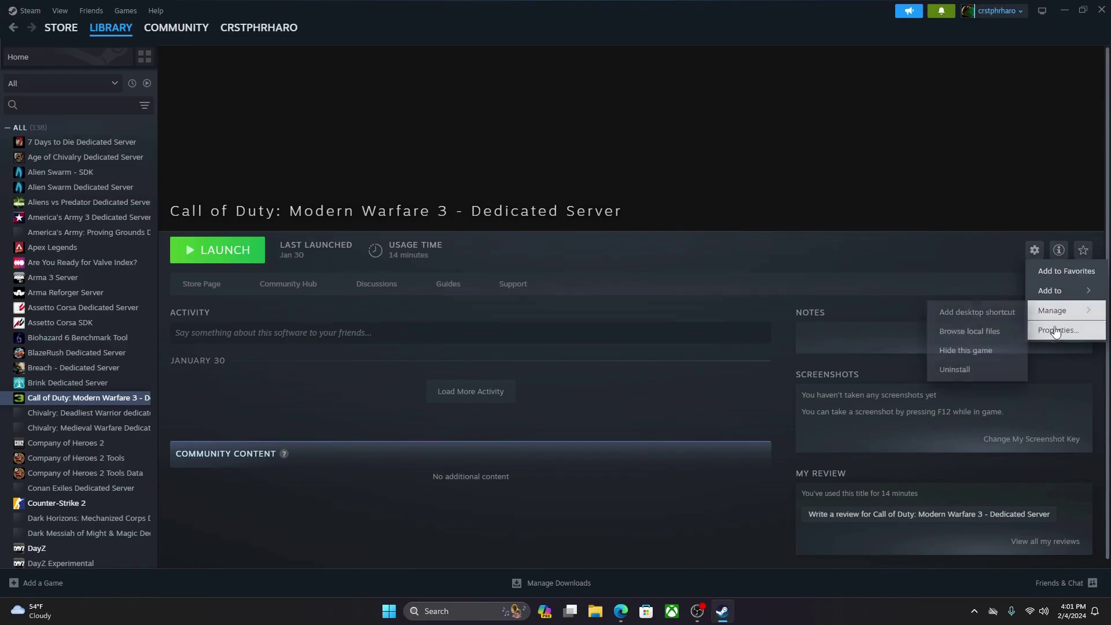
pyautogui.click(995, 336)
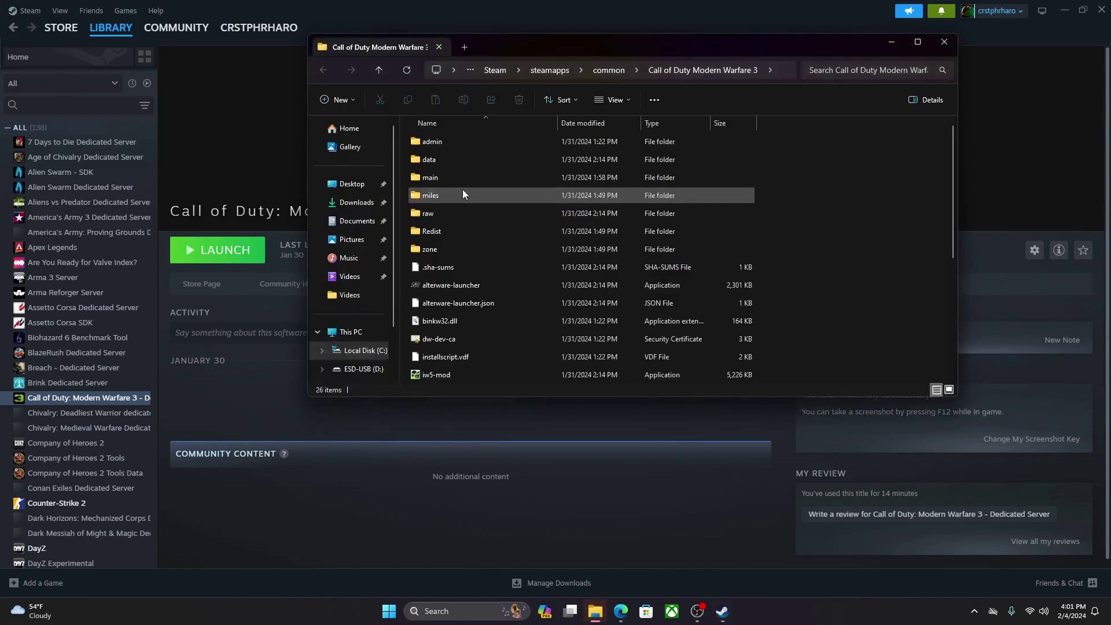
pyautogui.click(1065, 10)
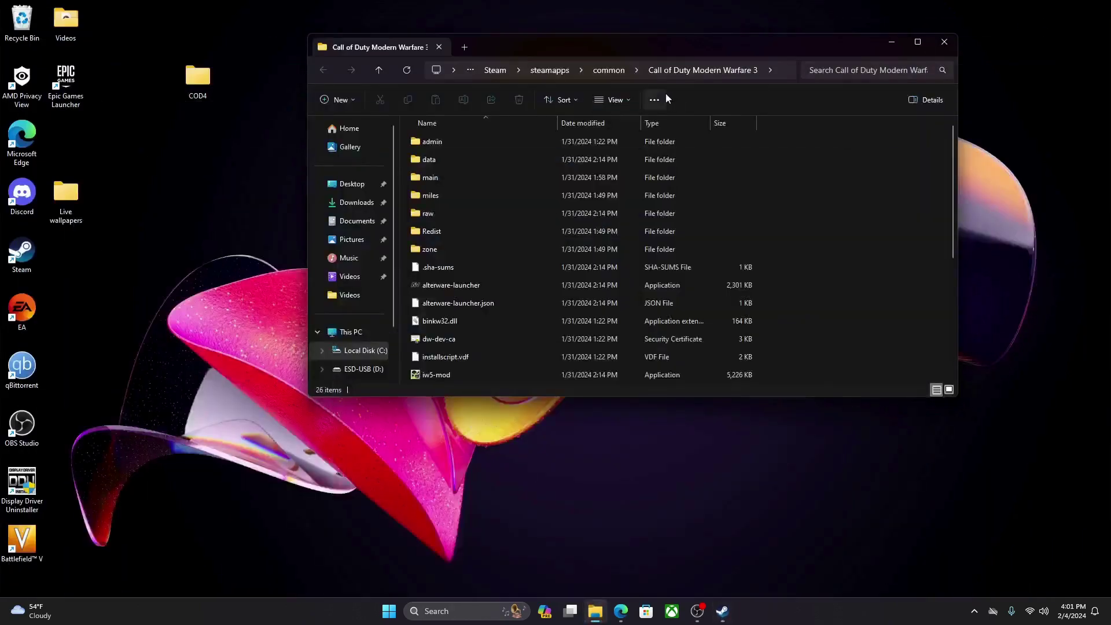
# Step: Try to move the COD4 folder from the desktop into the Call of Duty Modern Warfare 3 folder
pyautogui.moveTo(197, 77); pyautogui.dragTo(428, 134)
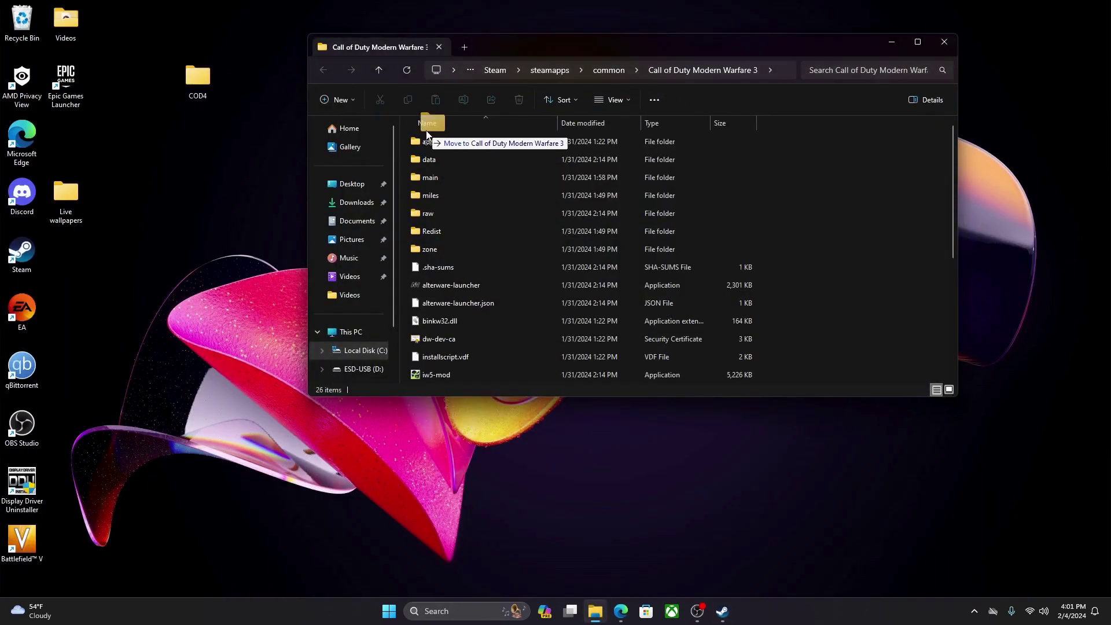
pyautogui.press('Escape')
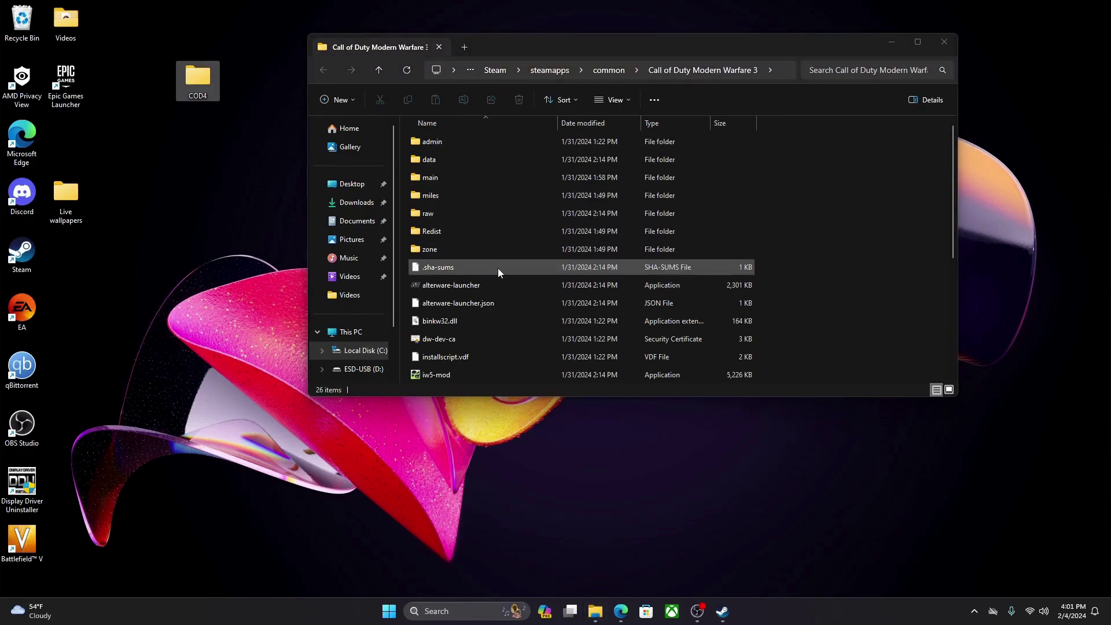
# Step: Run alterware-launcher from the Call of Duty Modern Warfare 3 folder and reposition its console and the iw5-mod window
pyautogui.scroll(-1, 498, 278)
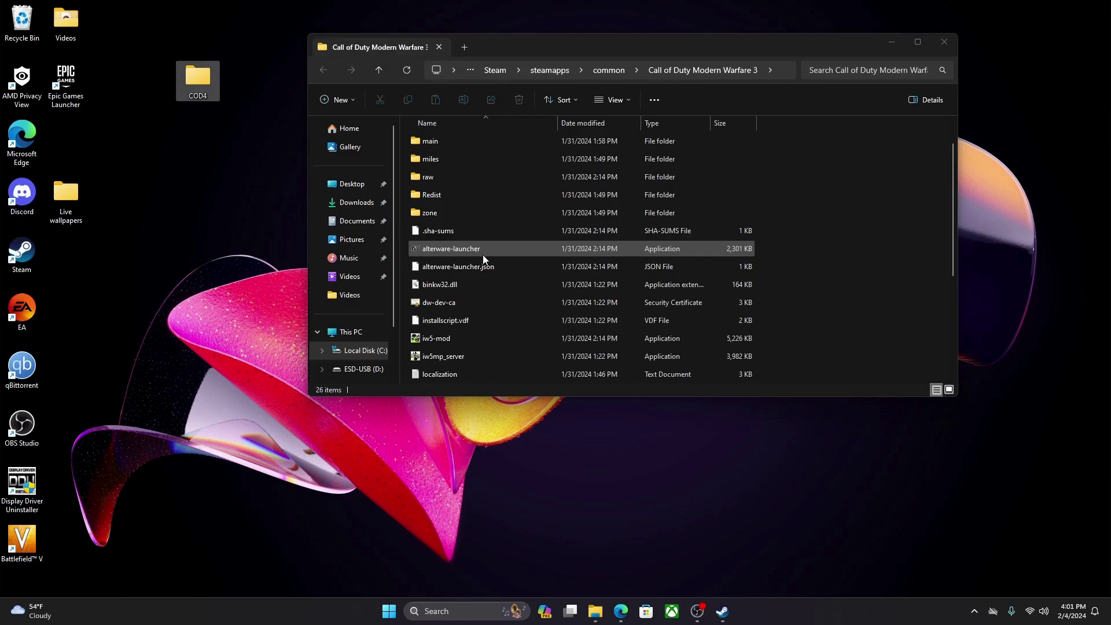
pyautogui.doubleClick(452, 249)
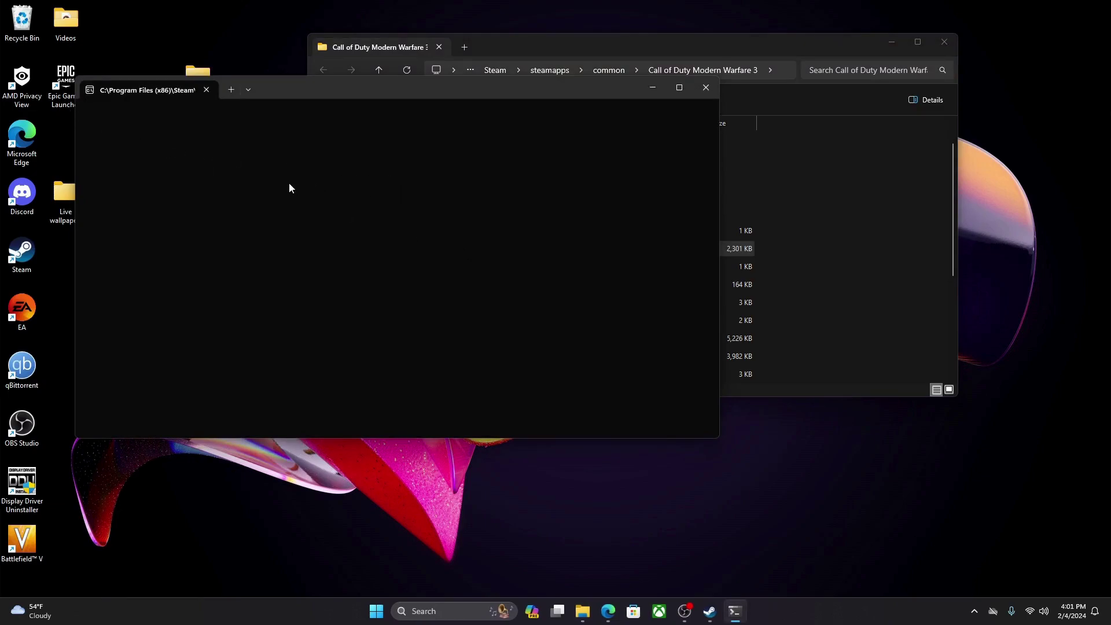
pyautogui.moveTo(295, 102); pyautogui.dragTo(435, 115)
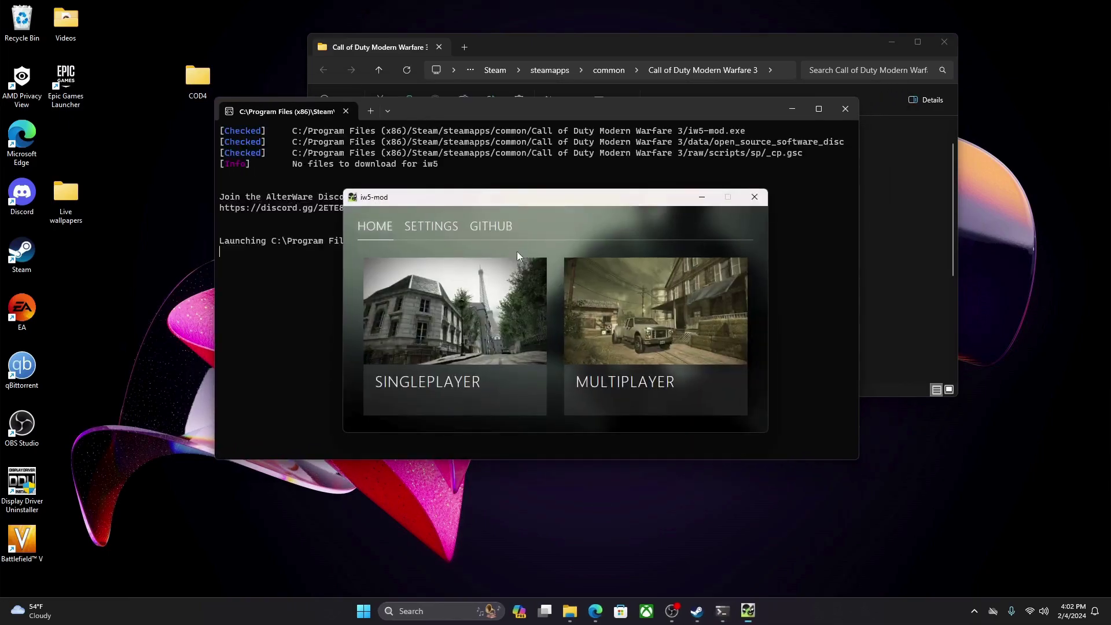
pyautogui.moveTo(439, 200); pyautogui.dragTo(677, 195)
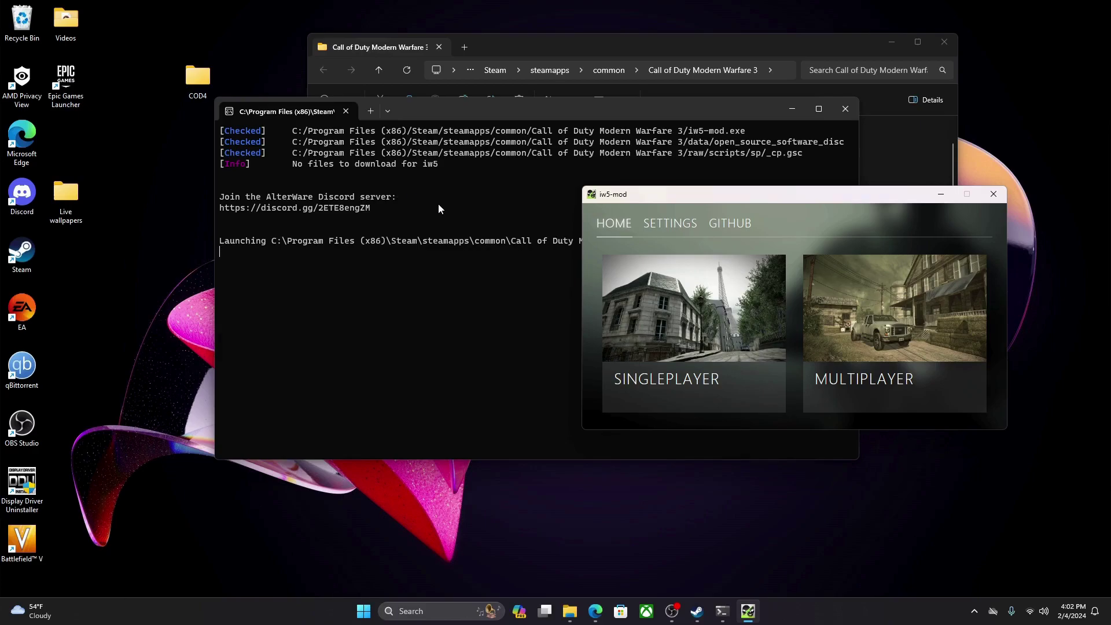
# Step: Open the iw5-mod GitHub page from the mod's launcher window, close its browser tab and minimize the browser
pyautogui.moveTo(768, 202); pyautogui.dragTo(574, 165)
pyautogui.moveTo(664, 311)
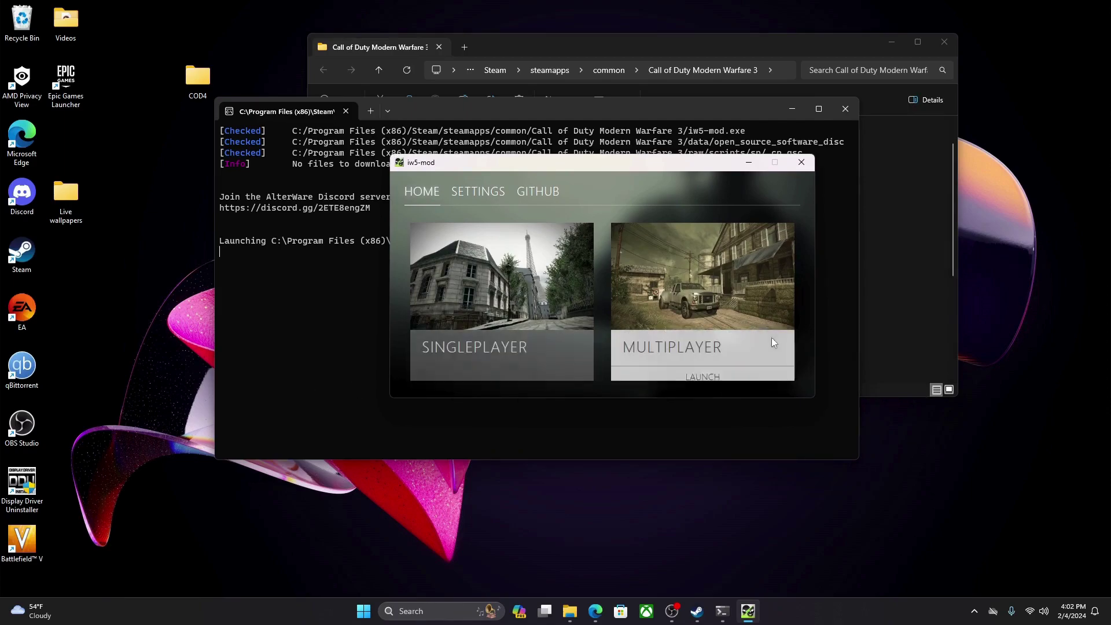
pyautogui.click(663, 369)
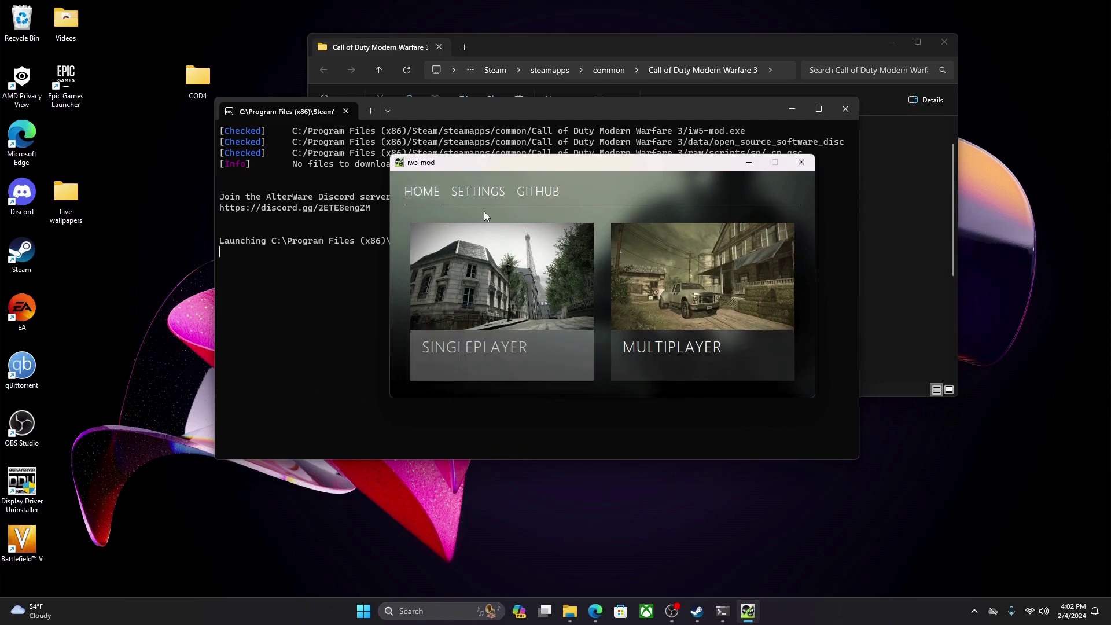
pyautogui.click(457, 193)
pyautogui.click(512, 194)
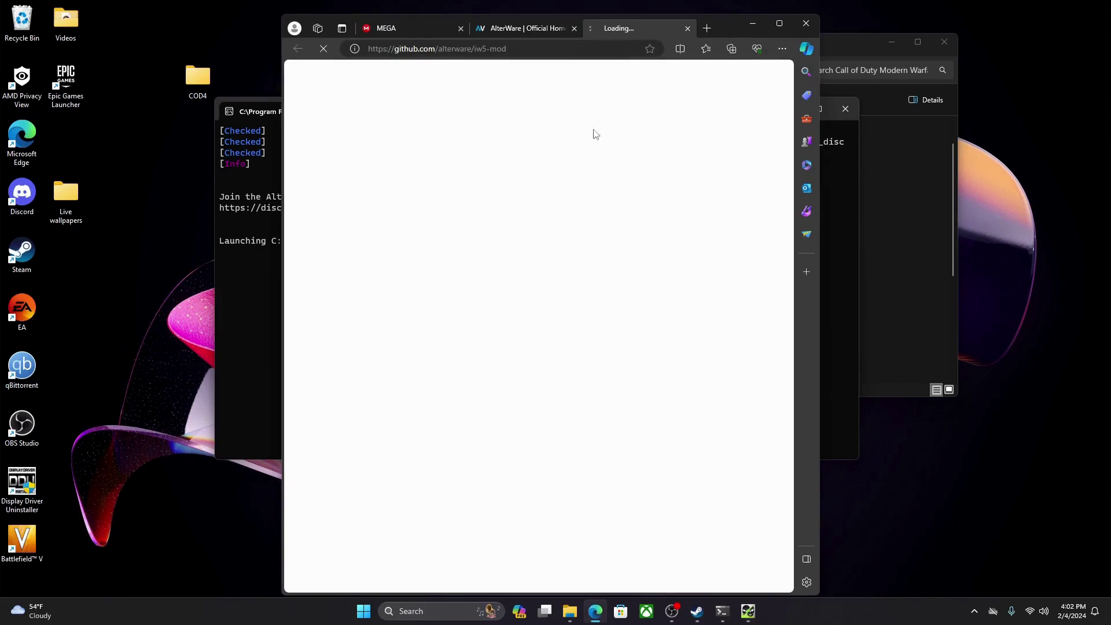
pyautogui.middleClick(696, 29)
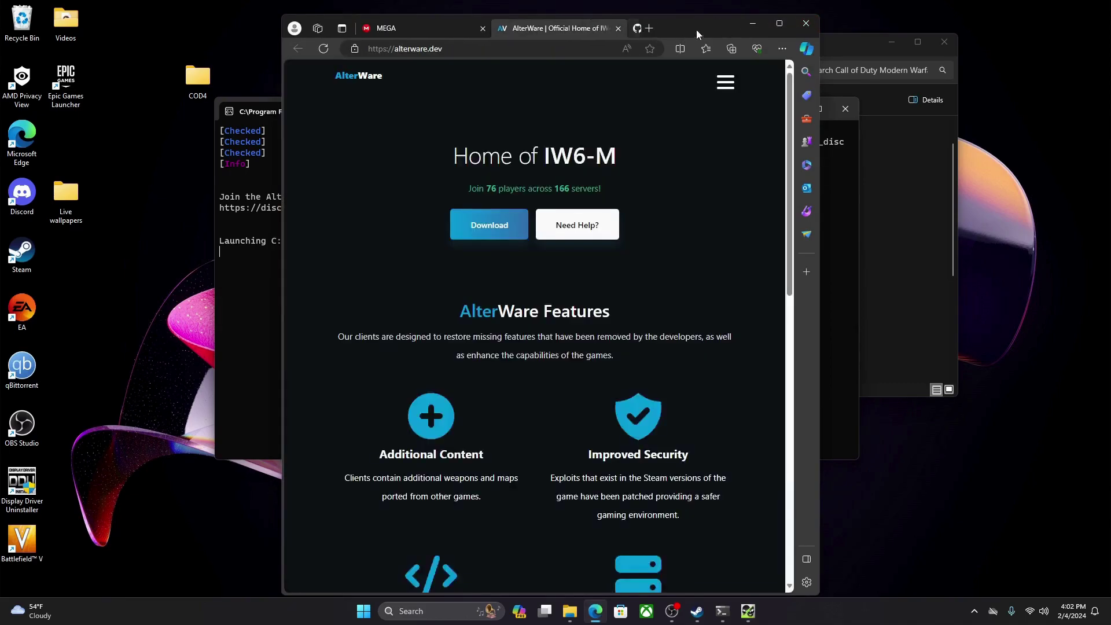
pyautogui.click(742, 26)
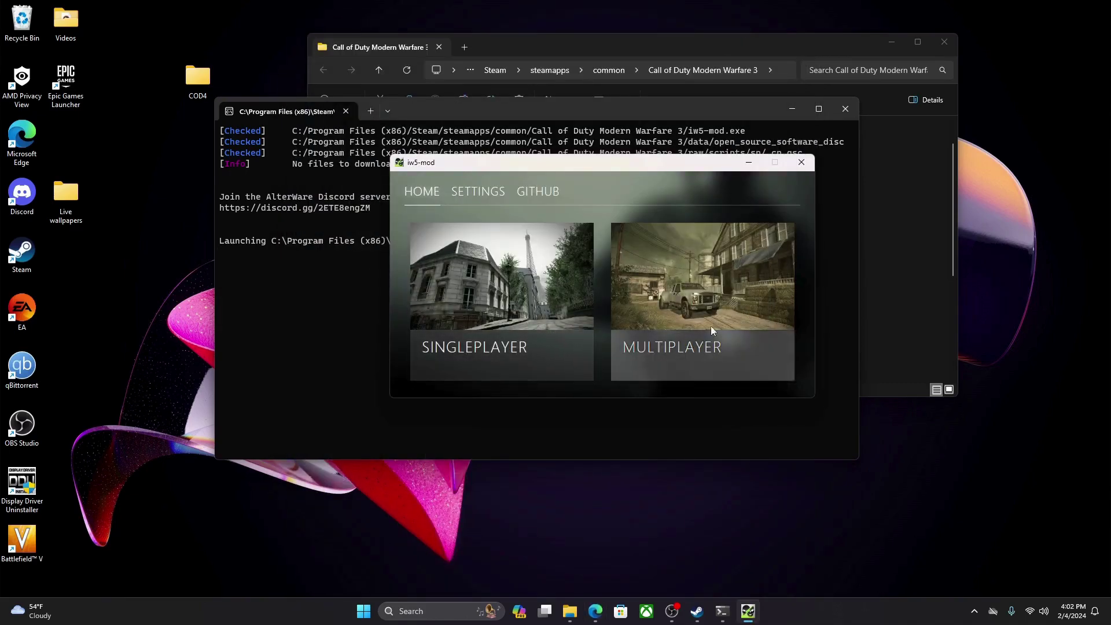
# Step: Launch Singleplayer from iw5-mod and allow IW5 client modification through Windows Firewall
pyautogui.moveTo(572, 157); pyautogui.dragTo(541, 168)
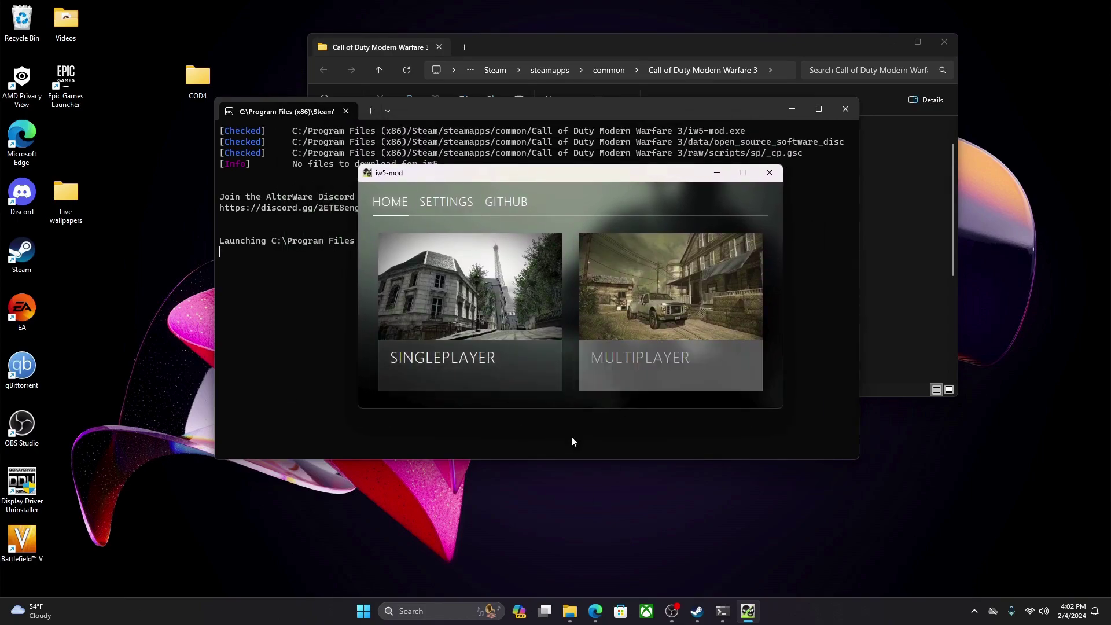
pyautogui.moveTo(478, 358)
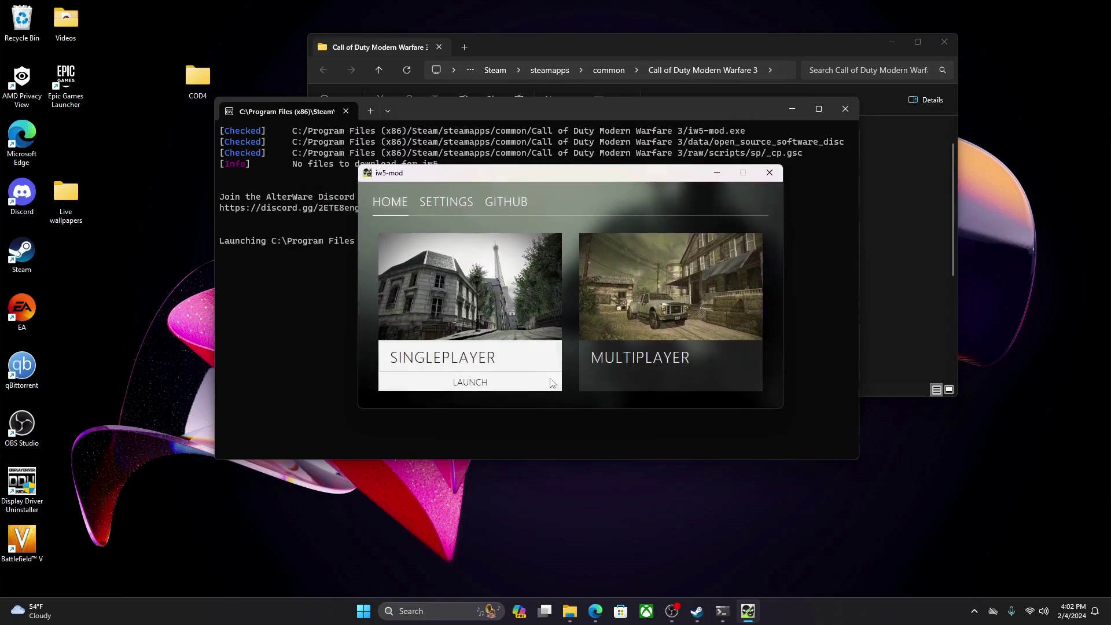
pyautogui.click(482, 366)
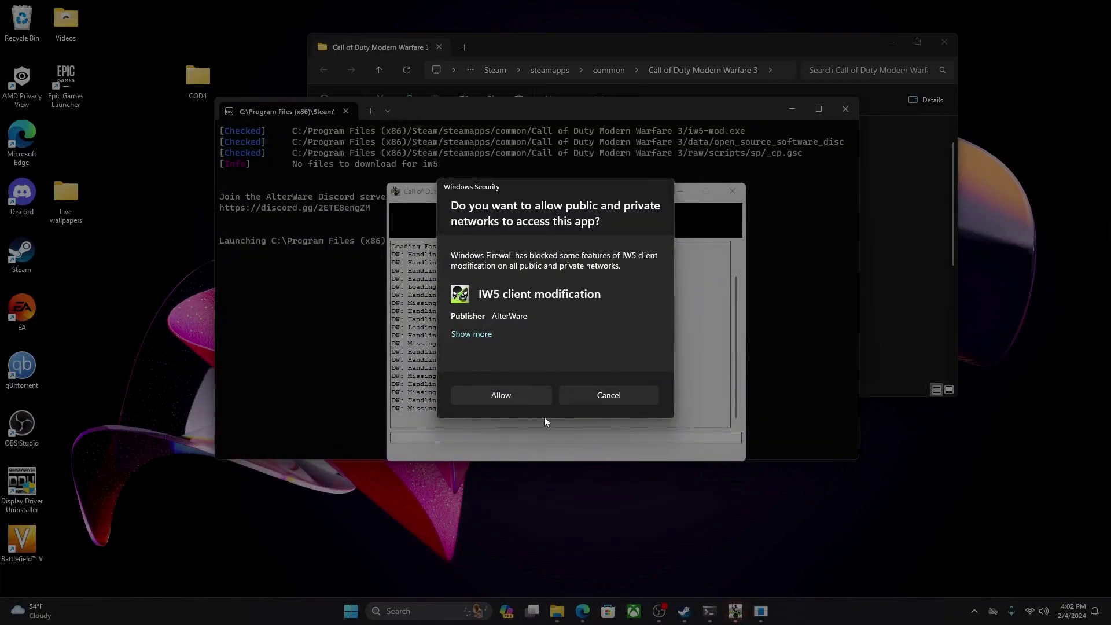
pyautogui.click(501, 396)
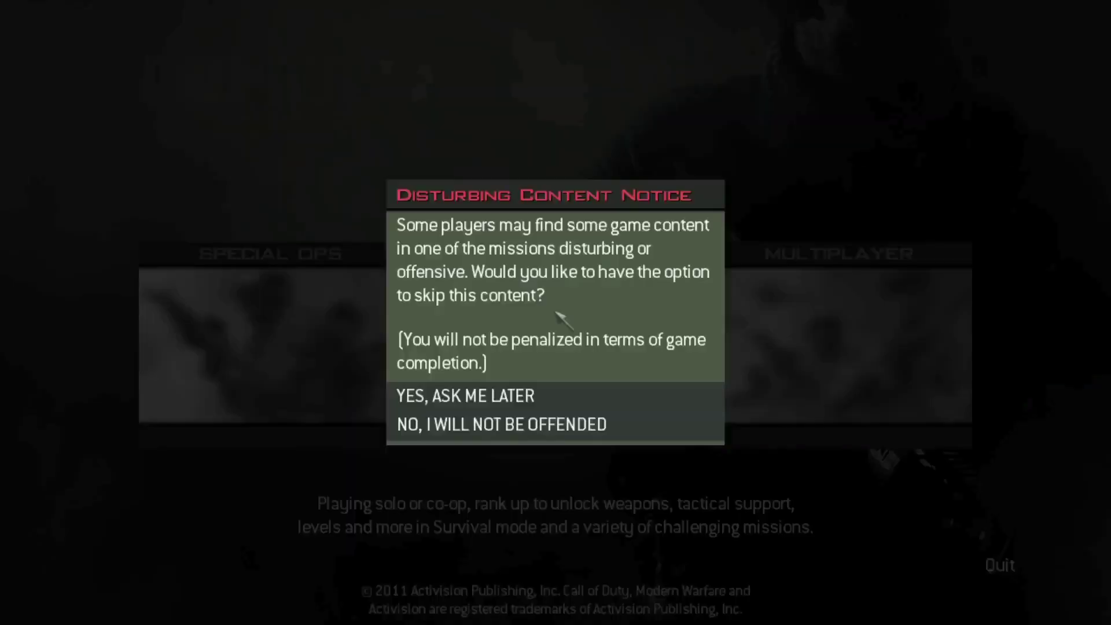
# Step: Answer the Disturbing Content Notice with "No, I will not be offended" and choose never to be asked again
pyautogui.click(508, 426)
pyautogui.click(493, 431)
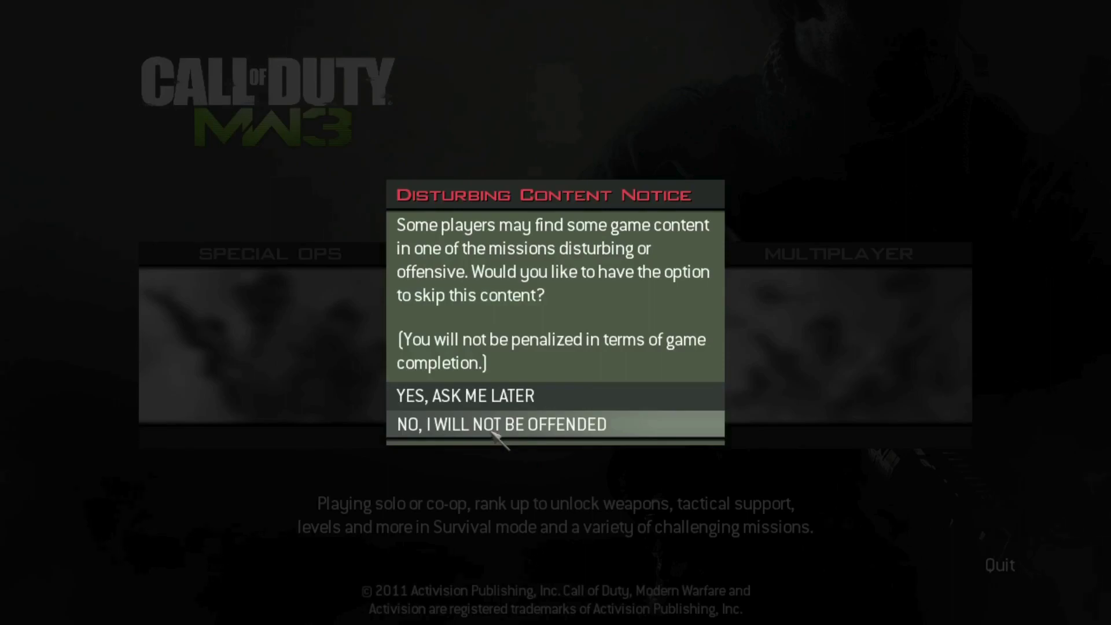
pyautogui.click(493, 432)
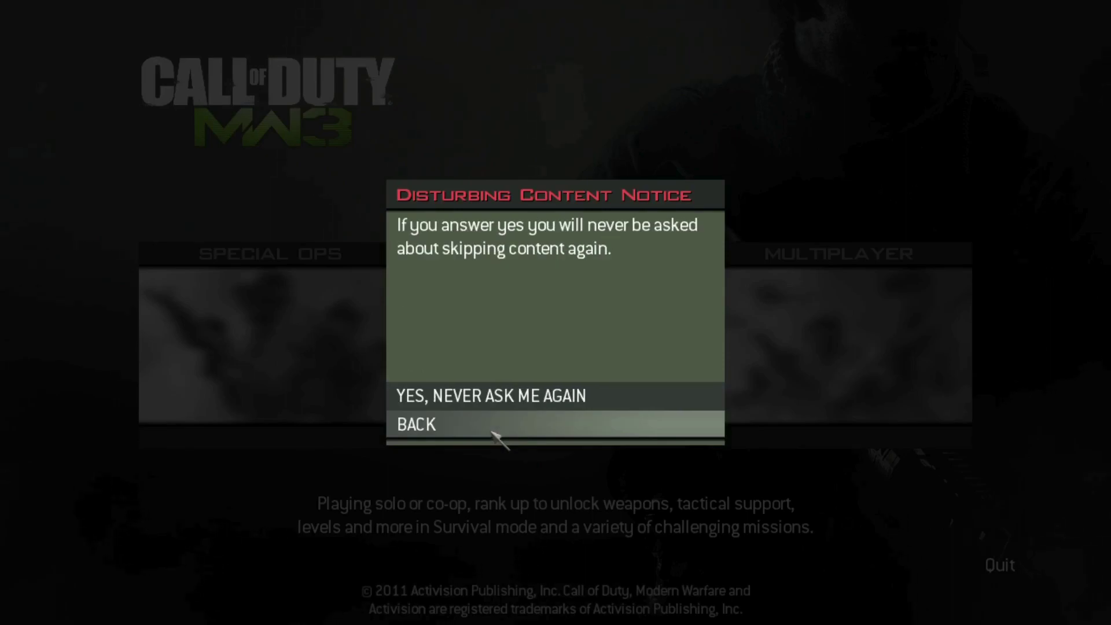
pyautogui.click(498, 397)
# Step: Browse through the Special Ops, Campaign and Multiplayer modes on the MW3 main menu
pyautogui.press('Right')
pyautogui.press('Right')
pyautogui.press('Left')
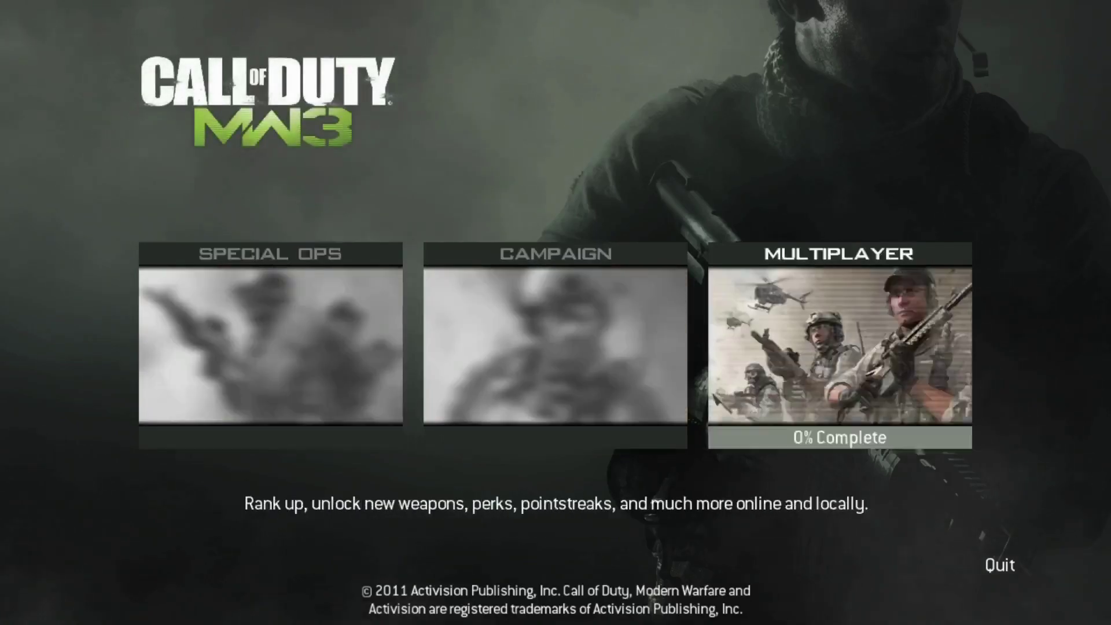
pyautogui.press('Left')
pyautogui.press('Right')
pyautogui.press('Left')
pyautogui.press('Left')
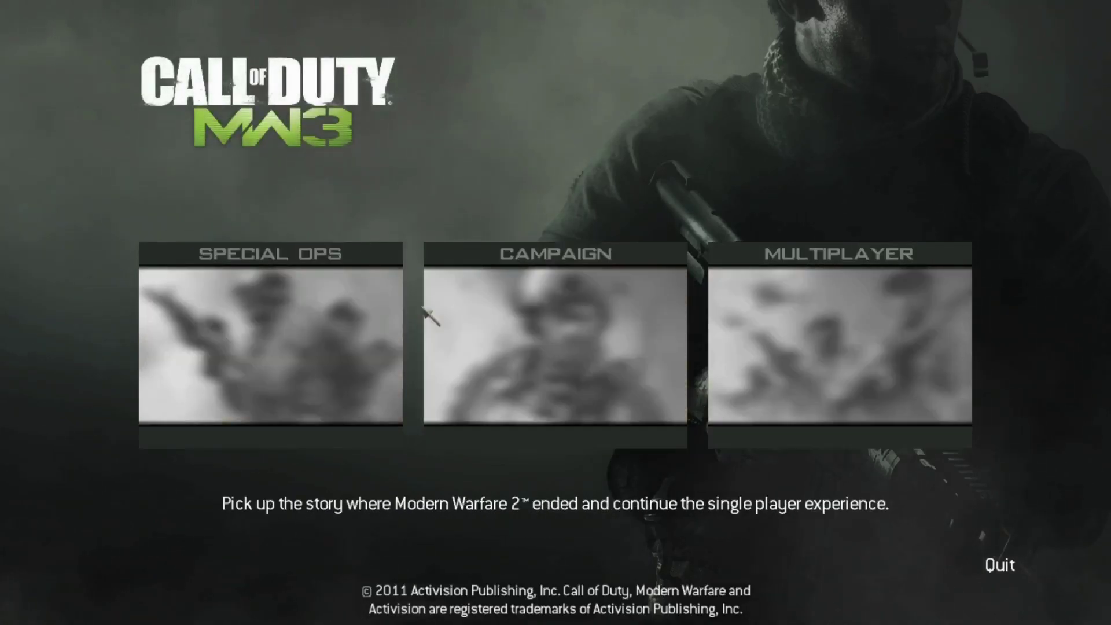
pyautogui.press('Right')
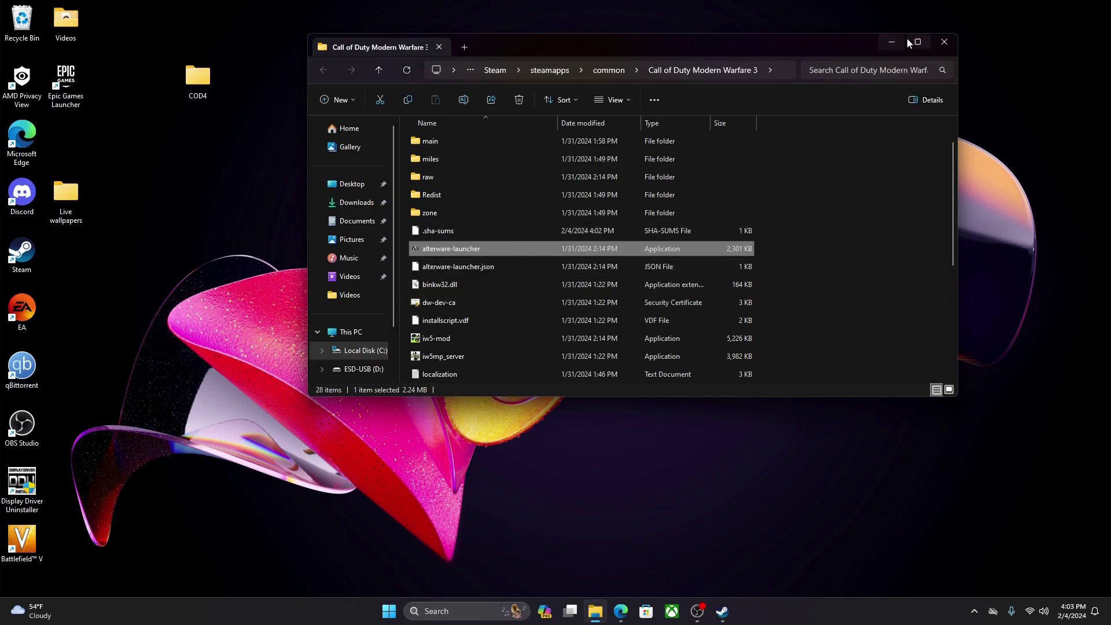
# Step: Close the Call of Duty Modern Warfare 3 folder and place the COD4 folder between Epic Games Launcher and Live wallpapers on the desktop
pyautogui.click(945, 42)
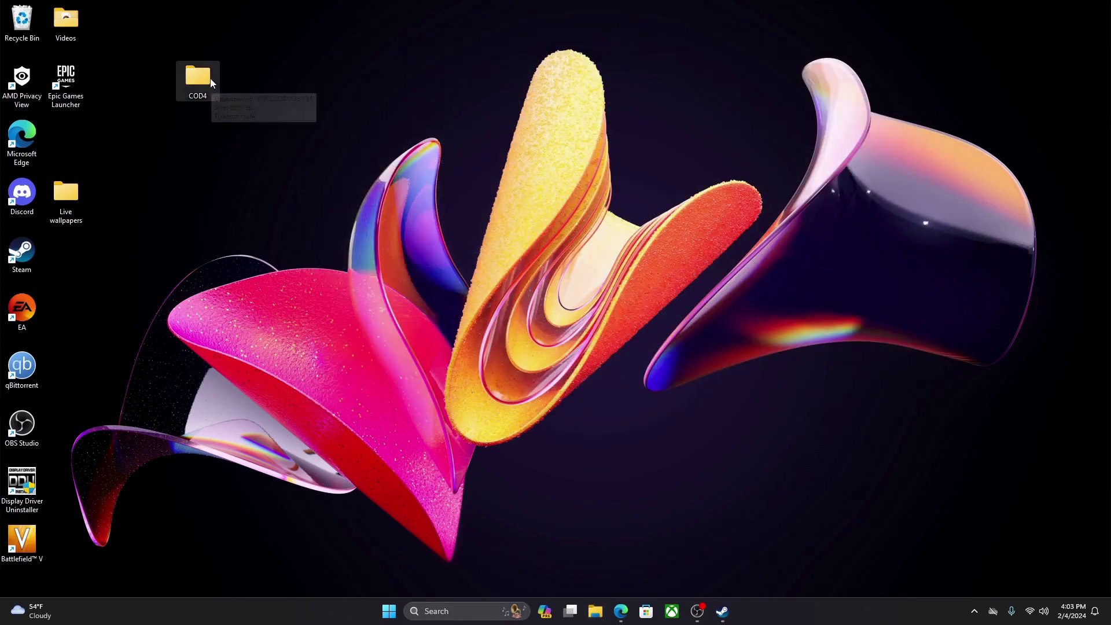
pyautogui.moveTo(198, 80); pyautogui.dragTo(67, 138)
pyautogui.moveTo(722, 611)
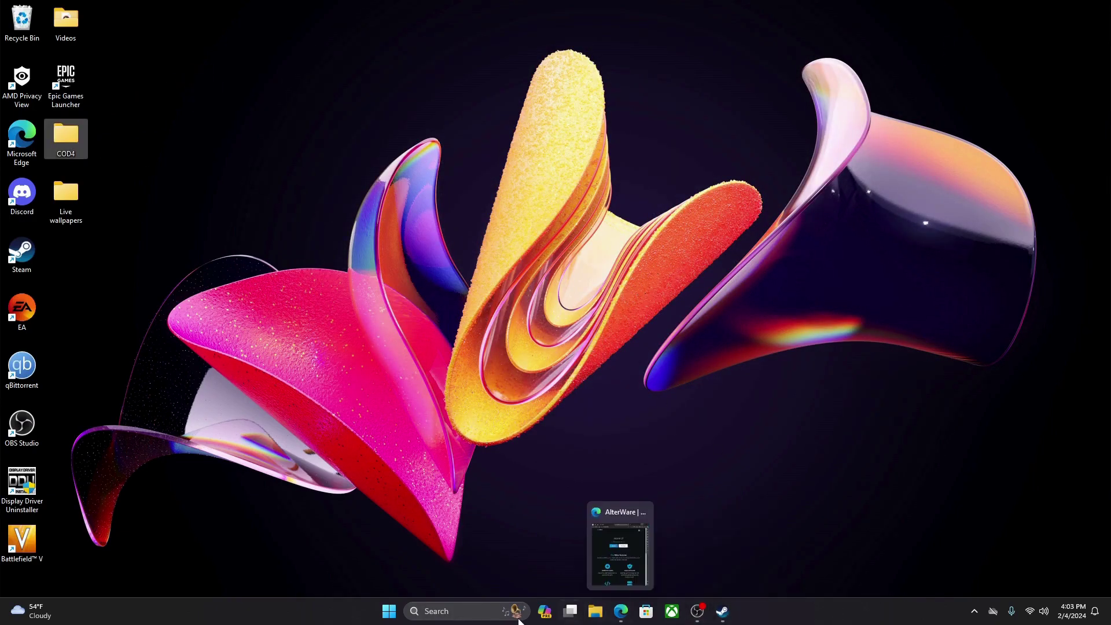
# Step: Find Plutonium by searching Windows for "plu", open its launcher and start Modern Warfare 3 Multiplayer
pyautogui.click(482, 613)
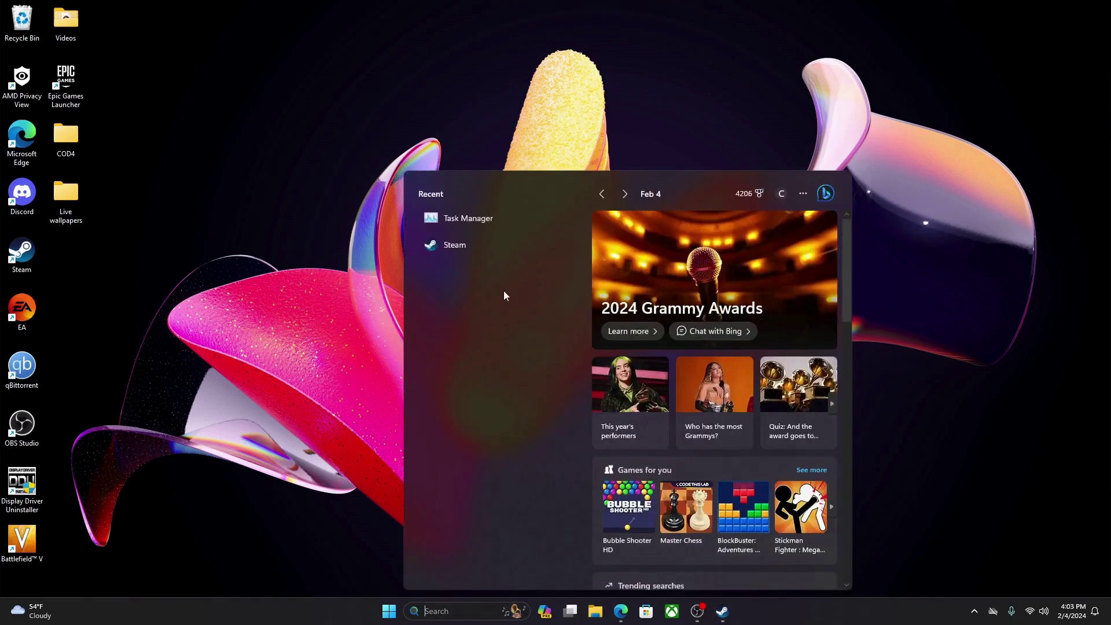
pyautogui.write('pl')
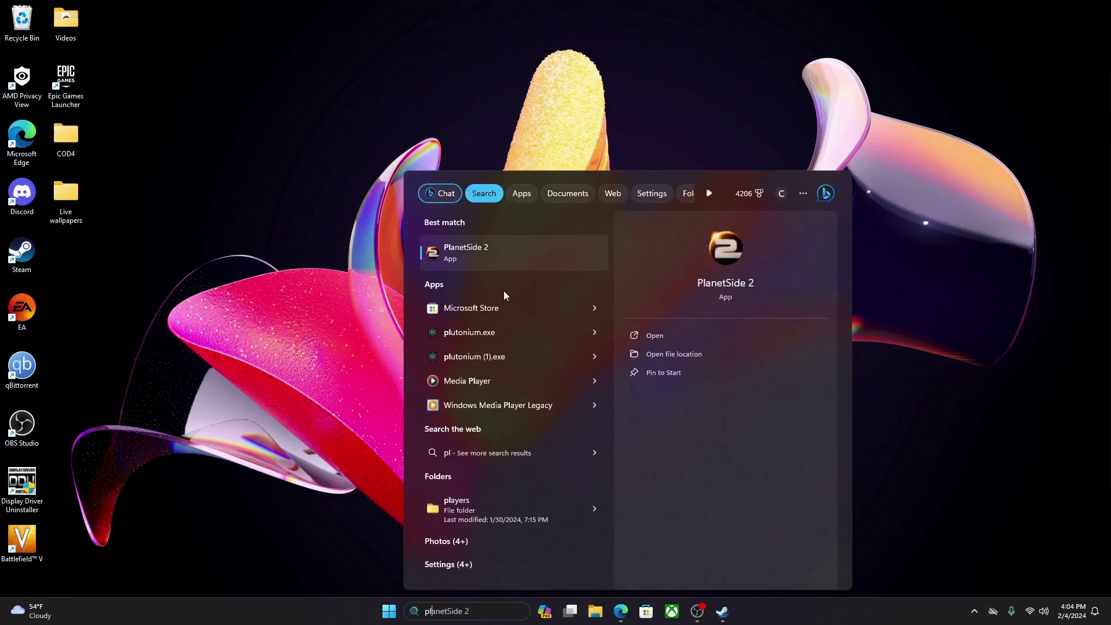
pyautogui.write('u')
pyautogui.click(656, 338)
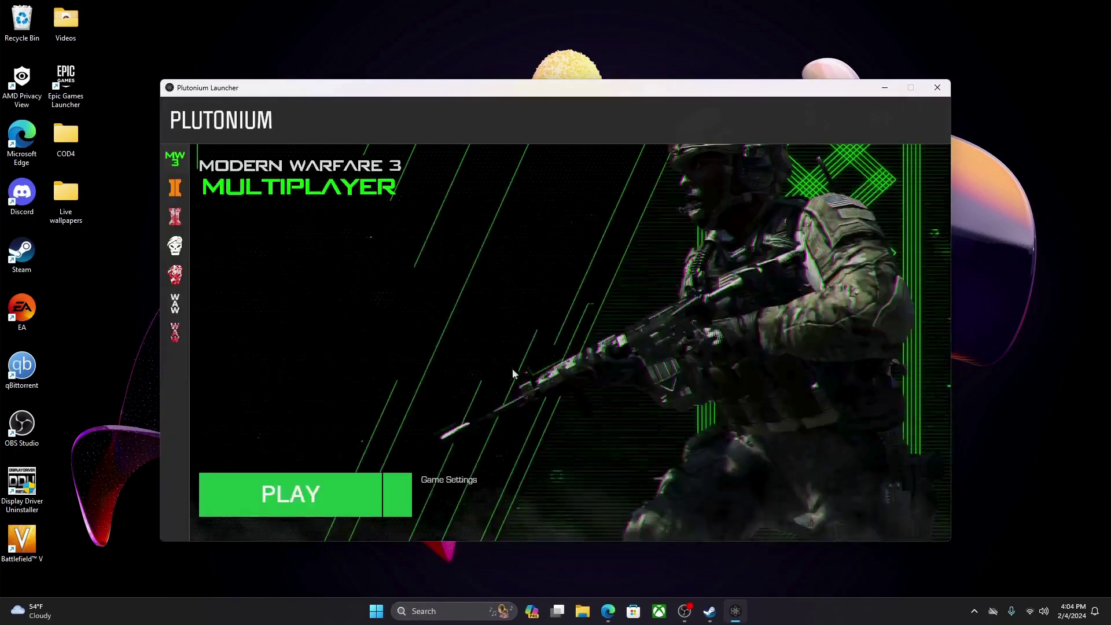
pyautogui.click(305, 497)
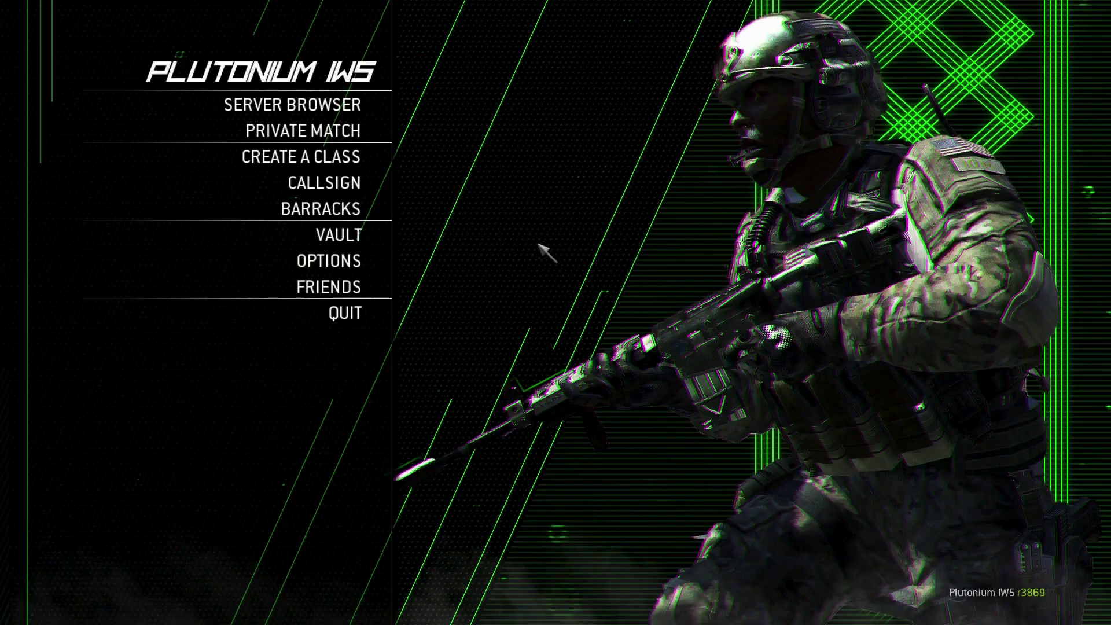
# Step: Check the video options in Plutonium IW5, return to its main menu and quit the game
pyautogui.click(339, 261)
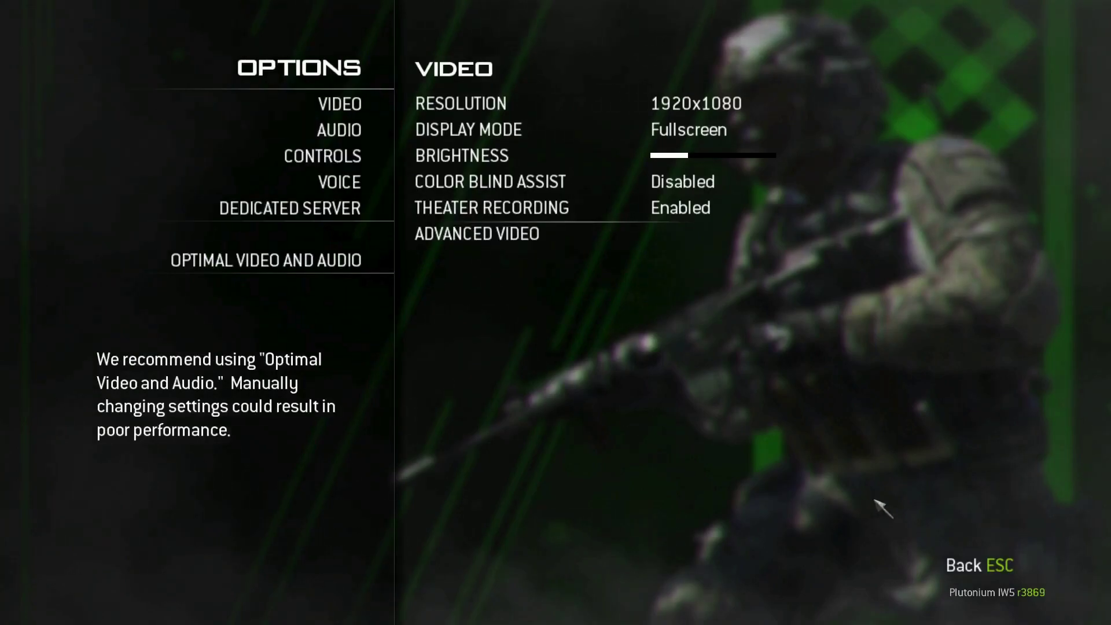
pyautogui.click(955, 564)
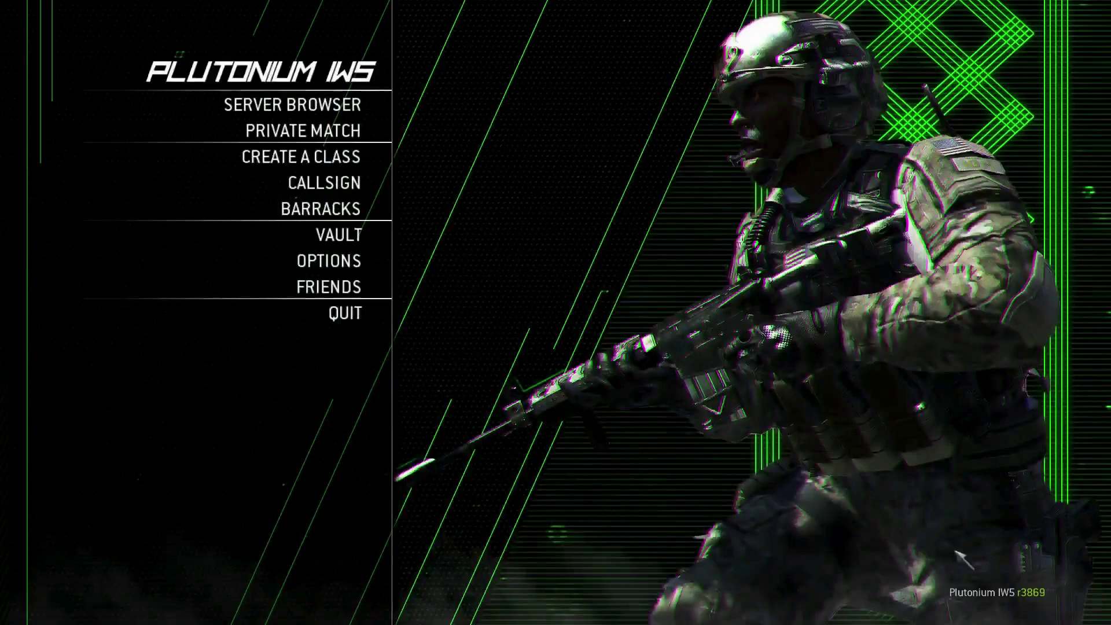
pyautogui.click(370, 312)
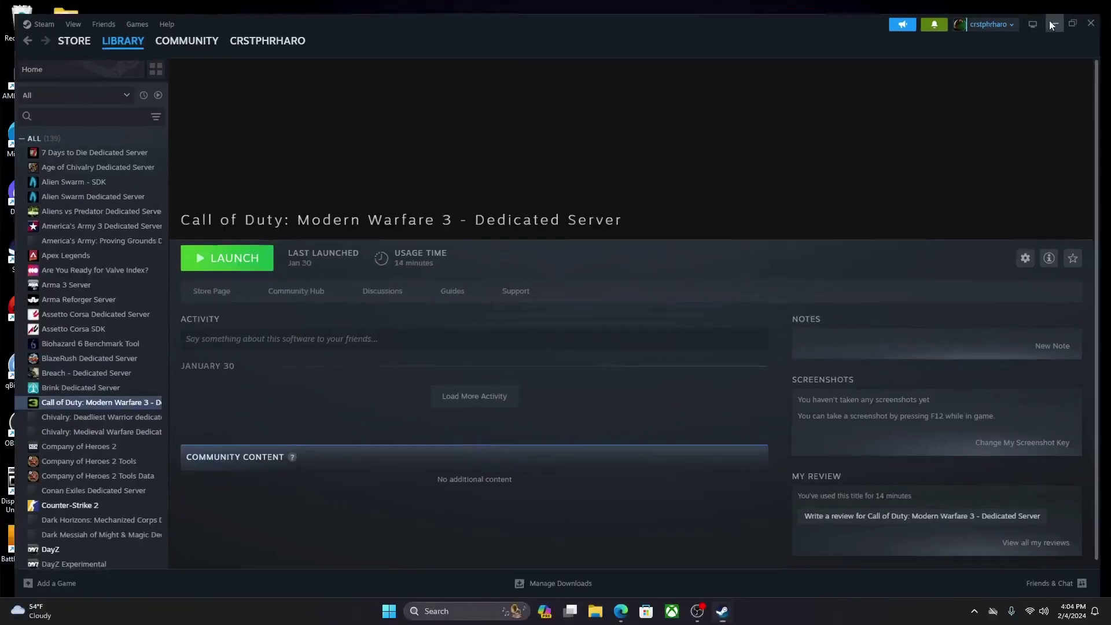
# Step: Minimize Steam and switch to OBS Studio
pyautogui.click(1050, 20)
pyautogui.moveTo(700, 621)
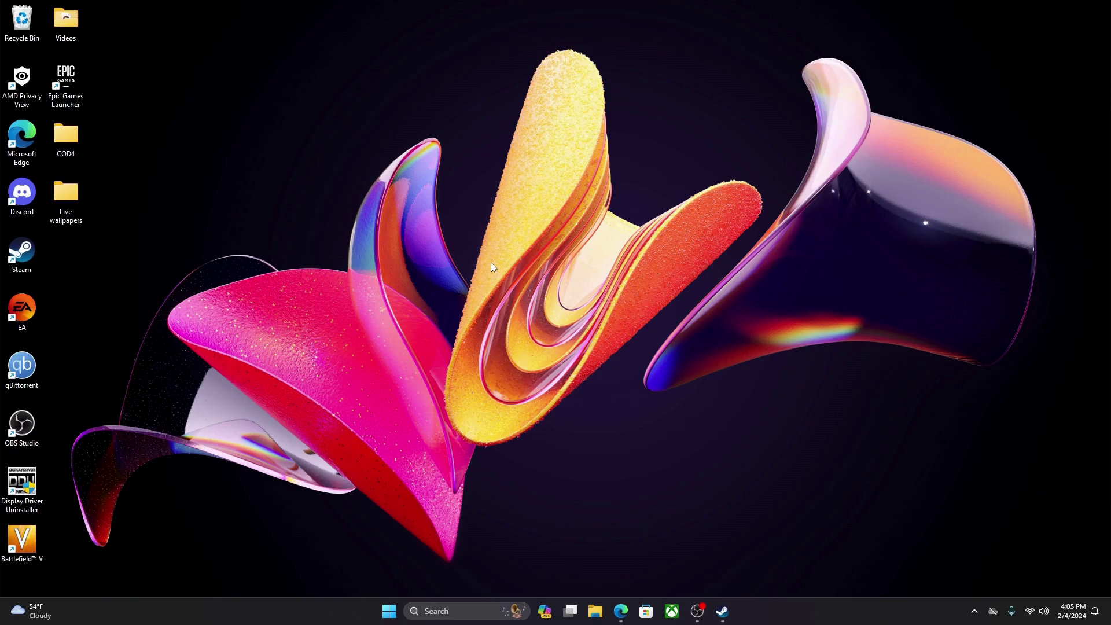
pyautogui.click(698, 611)
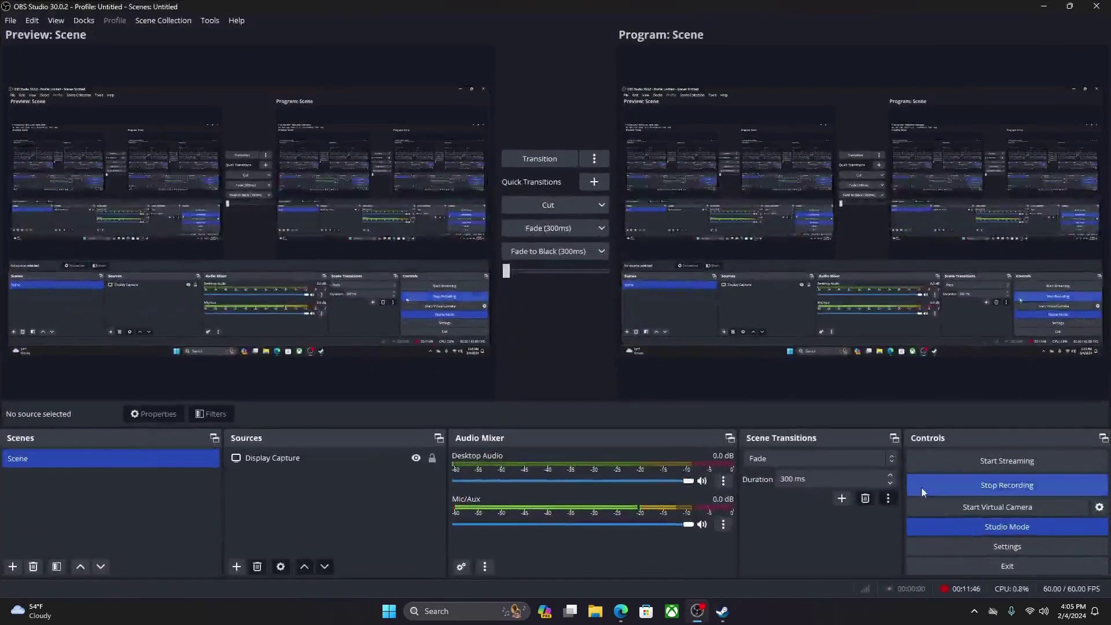